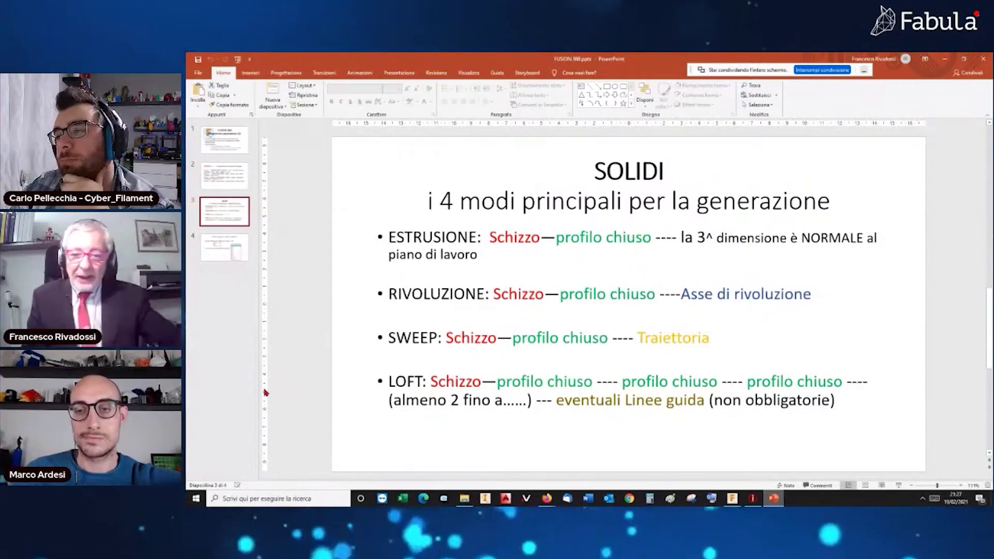
# Bring the Fusion 360 rectangle sketch on screen and open the Create menu for Extrude
pyautogui.click(732, 497)
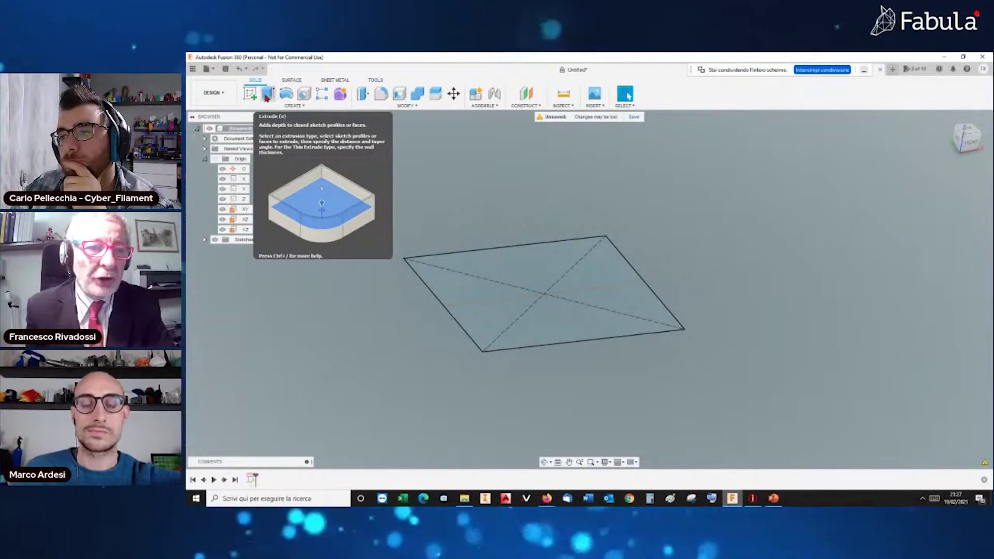
pyautogui.click(294, 106)
pyautogui.moveTo(258, 152)
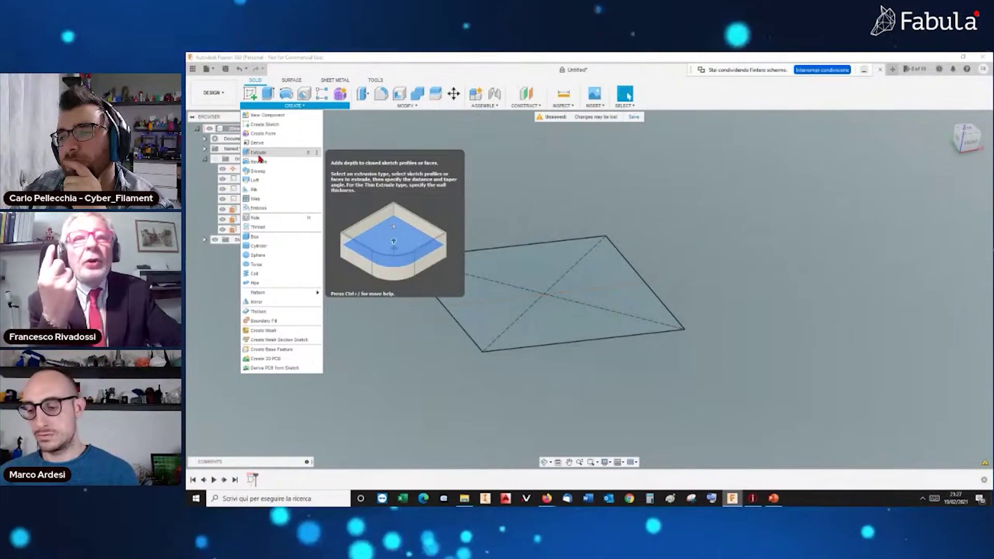
pyautogui.click(259, 155)
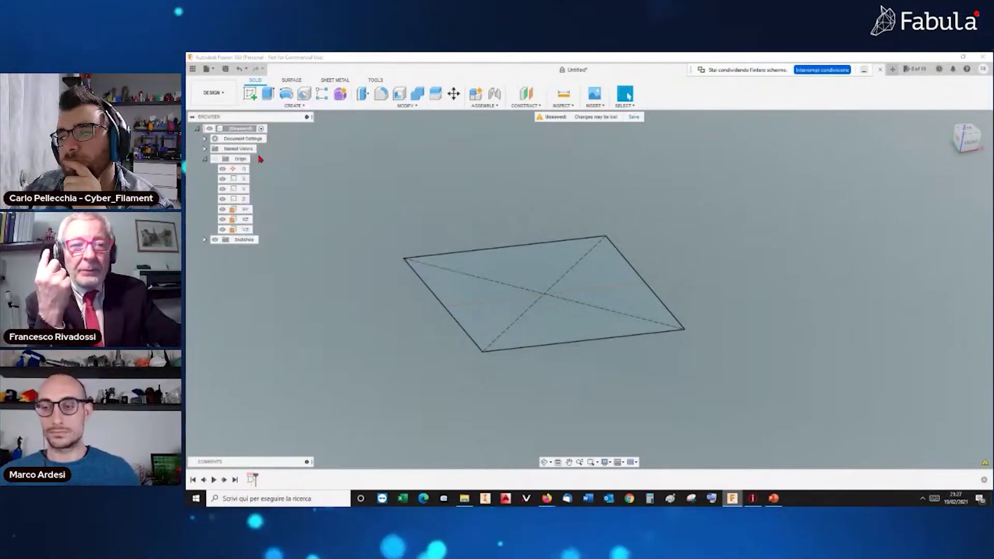
pyautogui.moveTo(545, 288)
pyautogui.mouseDown()
pyautogui.moveTo(555, 238)
pyautogui.moveTo(552, 254)
pyautogui.mouseUp()
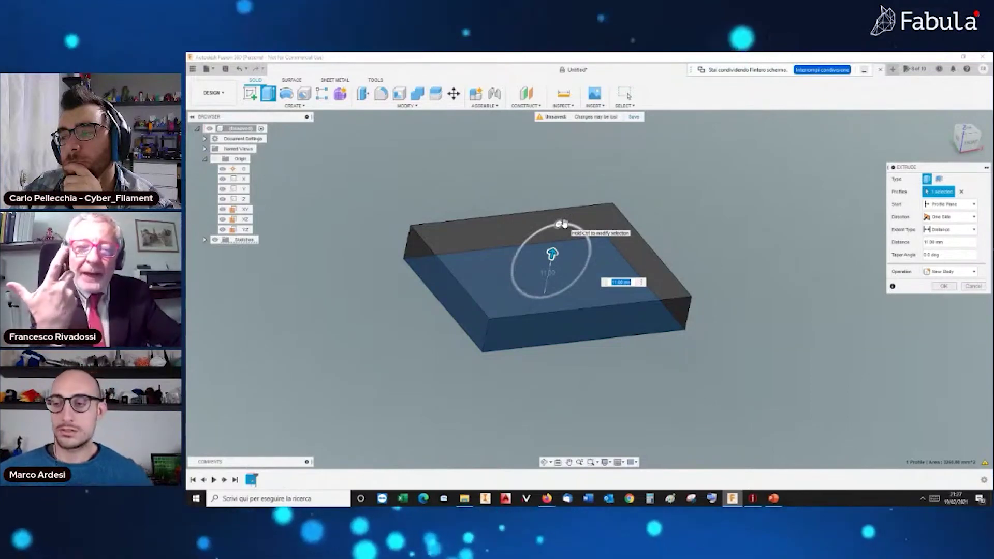
pyautogui.moveTo(552, 253)
pyautogui.mouseDown()
pyautogui.moveTo(559, 222)
pyautogui.moveTo(526, 357)
pyautogui.mouseUp()
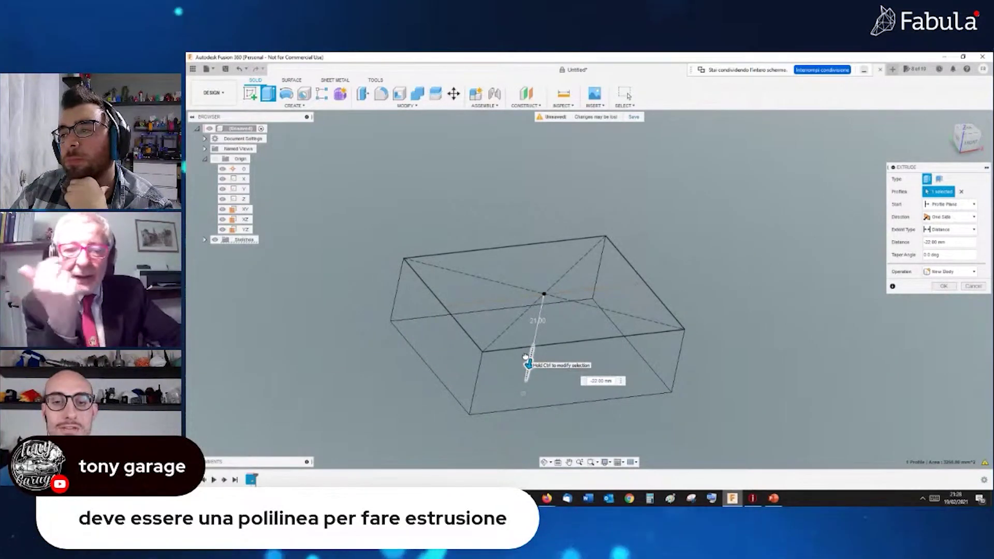
pyautogui.moveTo(527, 349); pyautogui.dragTo(556, 233)
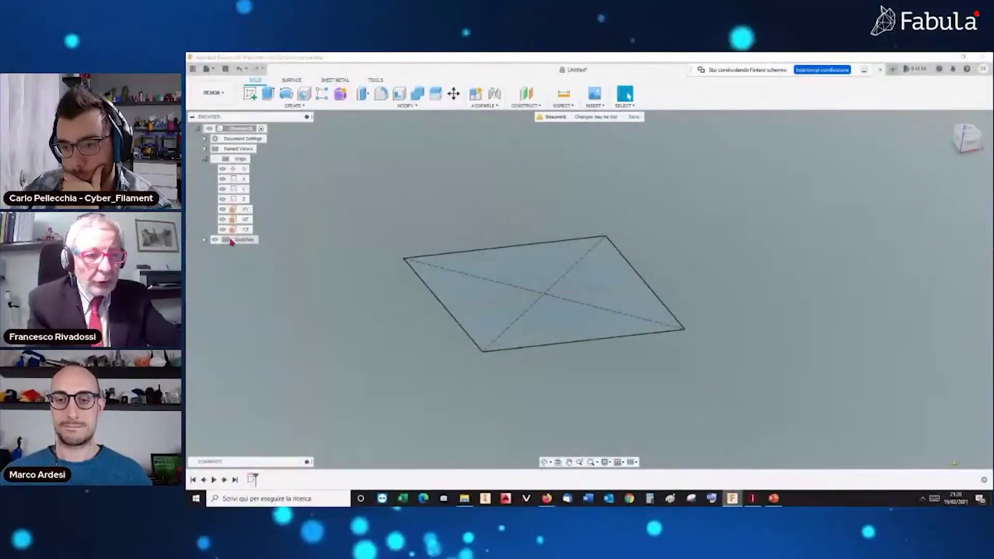
# Edit the rectangle sketch and delete everything except its left edge
pyautogui.rightClick(231, 241)
pyautogui.press('Escape')
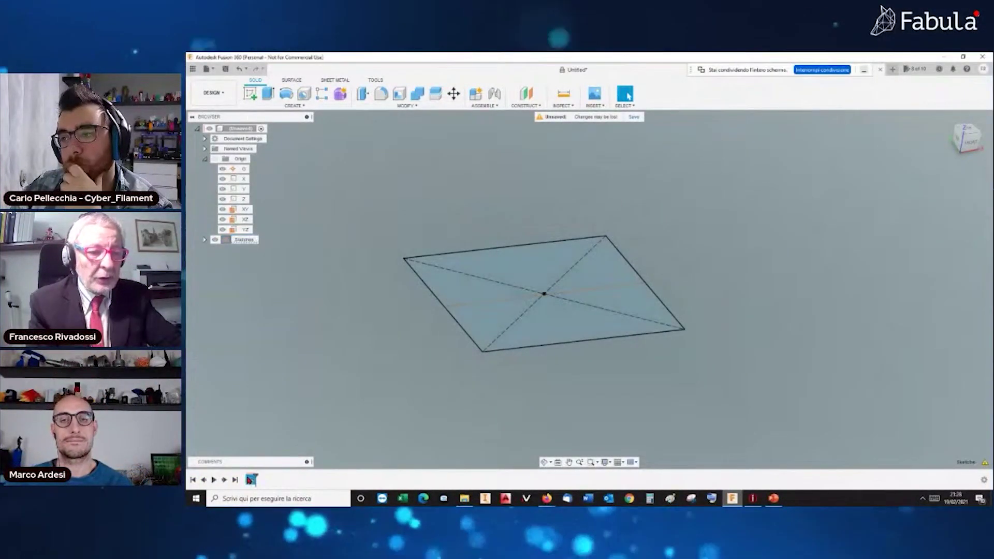
pyautogui.rightClick(251, 480)
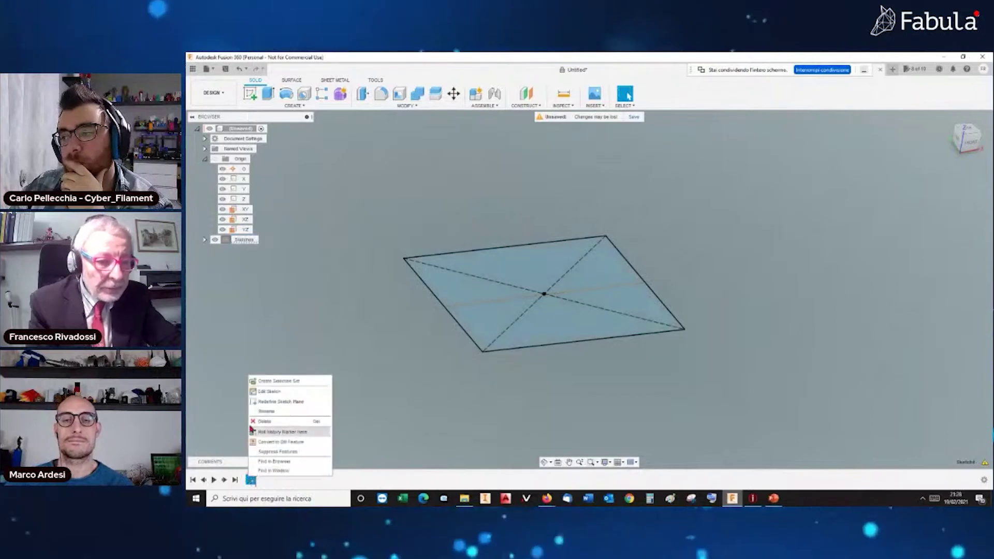
pyautogui.click(262, 396)
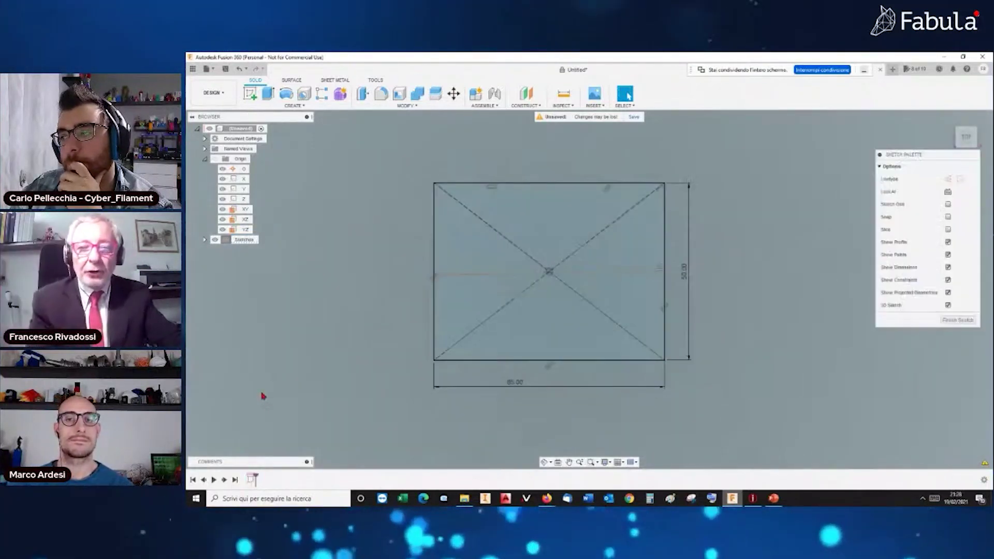
pyautogui.moveTo(735, 421); pyautogui.dragTo(572, 151)
pyautogui.press('Delete')
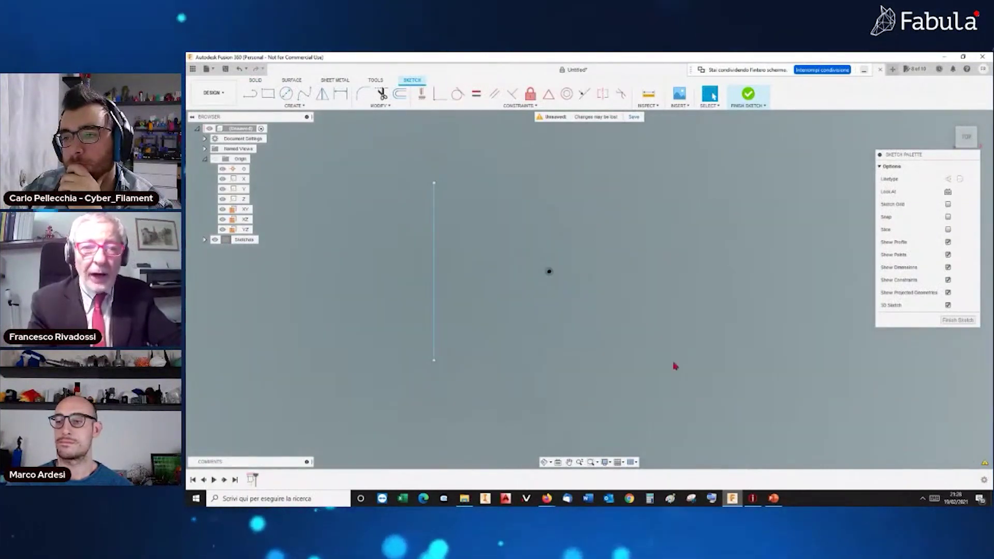
# Draw a closed irregular polygon with an inward notch from the left edge
pyautogui.click(251, 94)
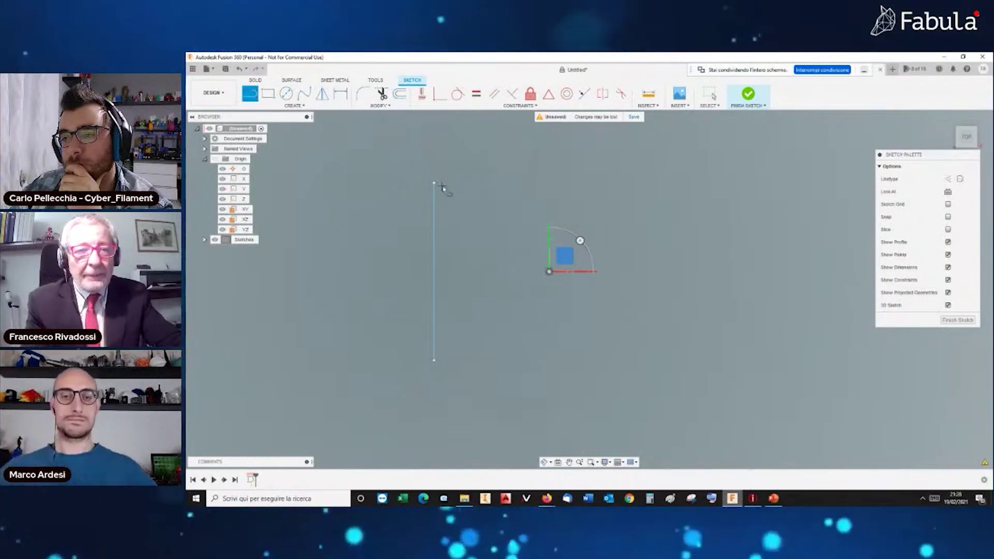
pyautogui.click(434, 183)
pyautogui.click(593, 163)
pyautogui.click(743, 304)
pyautogui.click(675, 387)
pyautogui.click(620, 329)
pyautogui.click(572, 430)
pyautogui.click(482, 358)
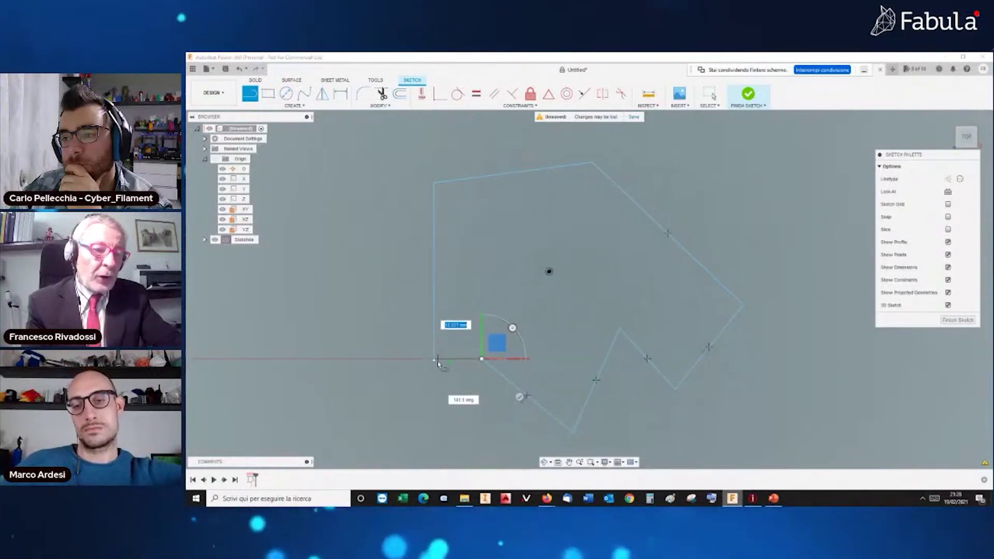
pyautogui.click(433, 360)
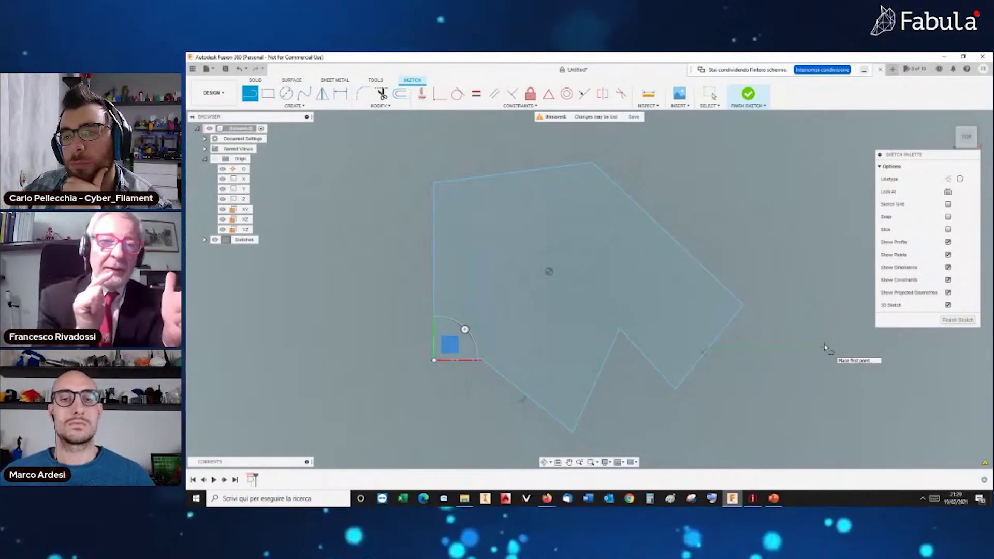
# Extrude the polygon profile symmetrically with a 10° taper angle and inspect the tapered sides
pyautogui.press('e')
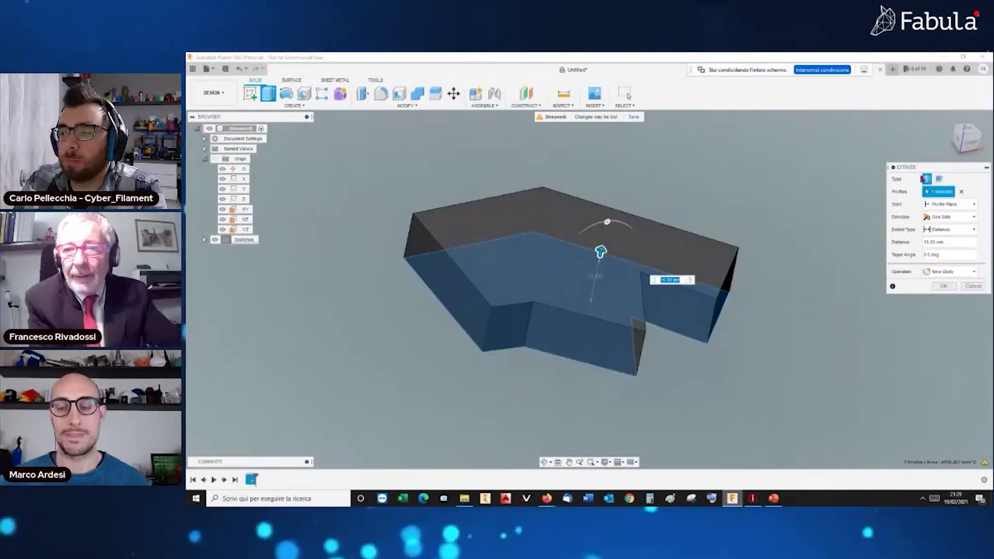
pyautogui.moveTo(938, 170); pyautogui.dragTo(868, 160)
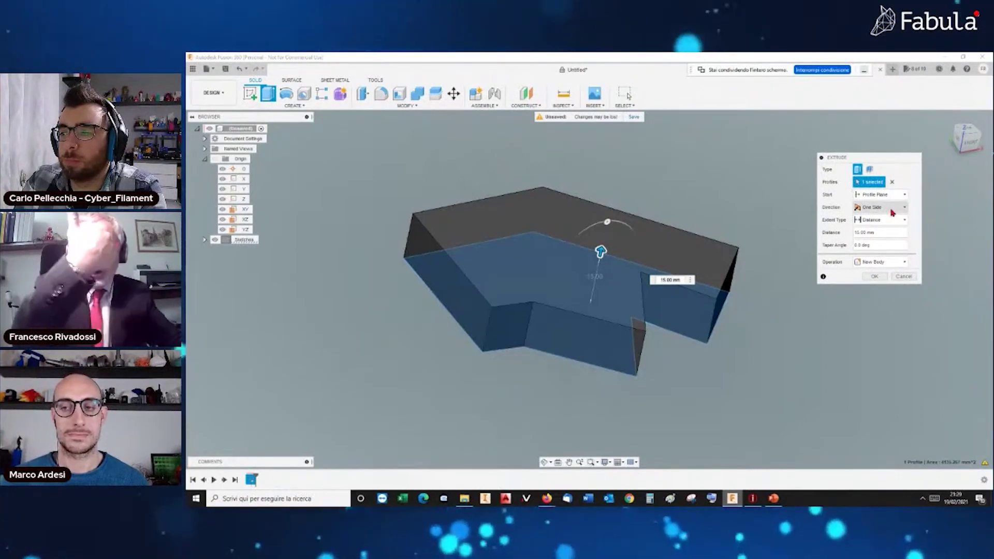
pyautogui.click(892, 213)
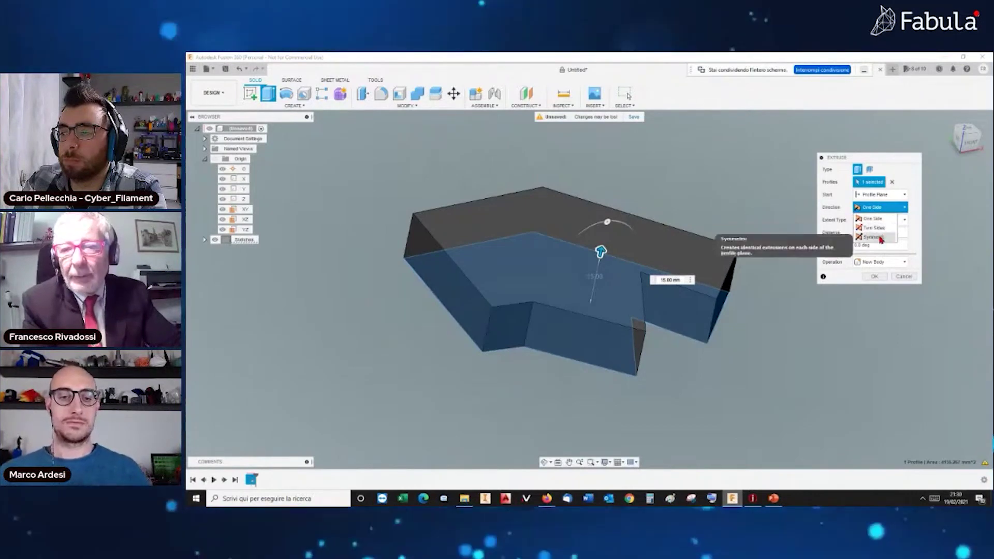
pyautogui.click(881, 238)
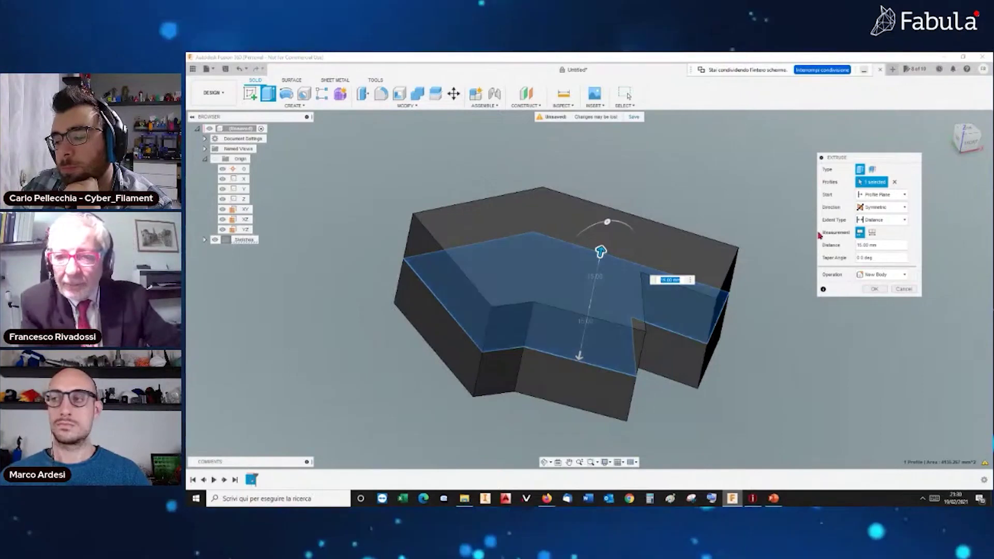
pyautogui.click(881, 257)
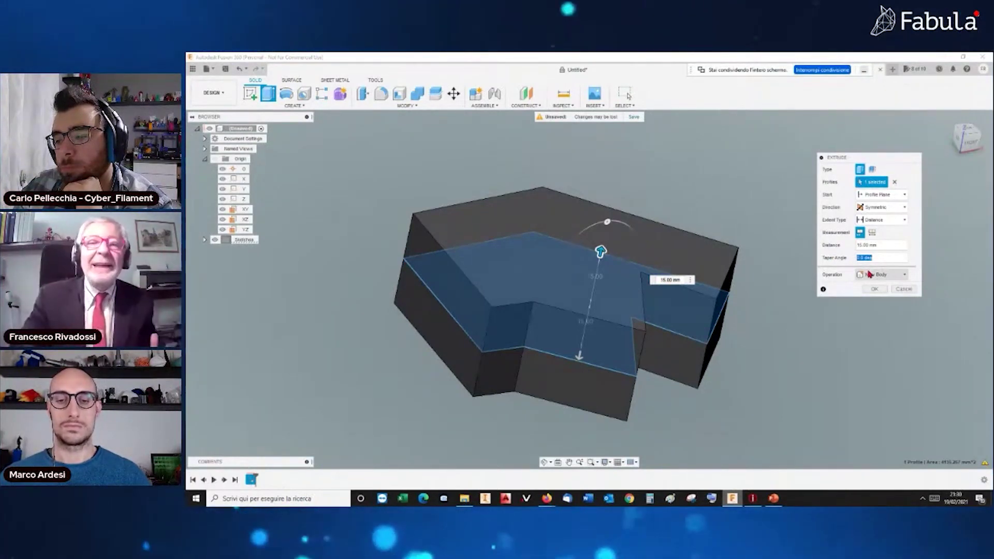
pyautogui.write('1')
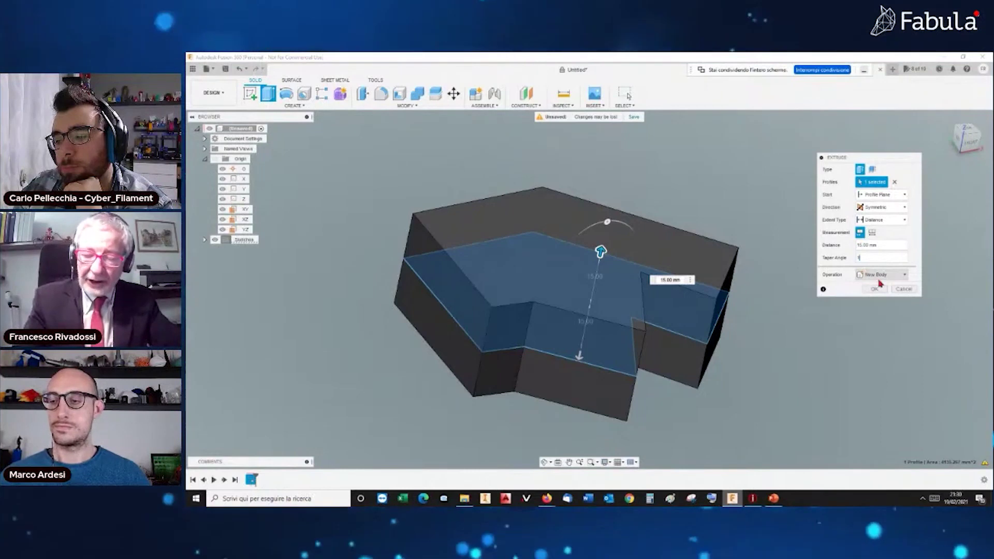
pyautogui.write('0')
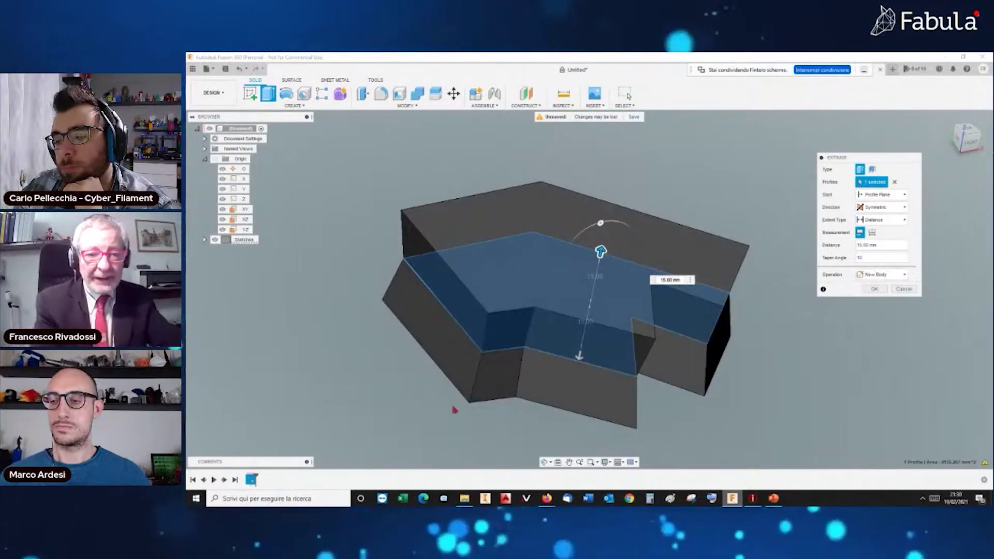
pyautogui.moveTo(406, 389)
pyautogui.keyDown('shift'); pyautogui.mouseDown(button='middle')
pyautogui.moveTo(428, 356)
pyautogui.moveTo(379, 349)
pyautogui.mouseUp(button='middle'); pyautogui.keyUp('shift')
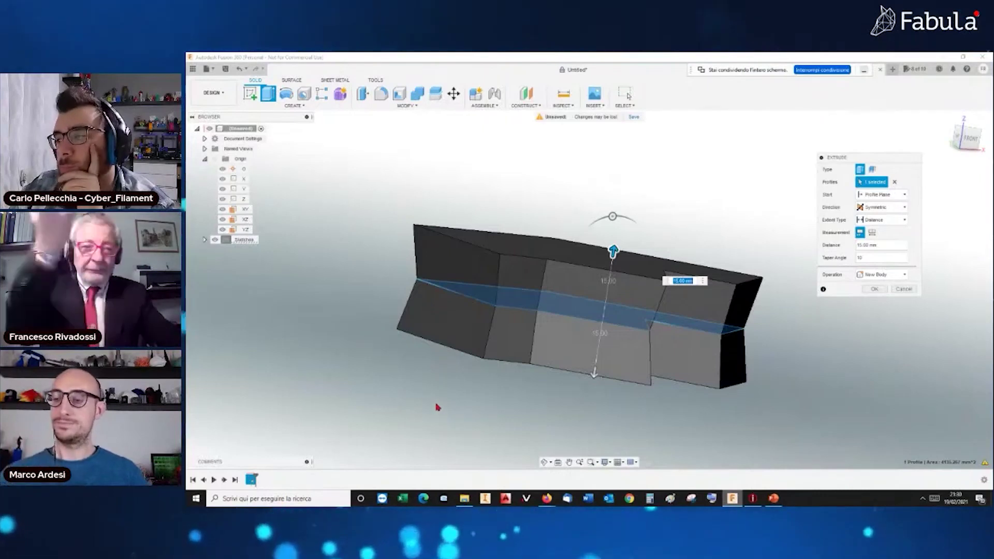
# Switch the extrusion to one side and commit it as a 15 mm new body with 10° taper
pyautogui.click(880, 219)
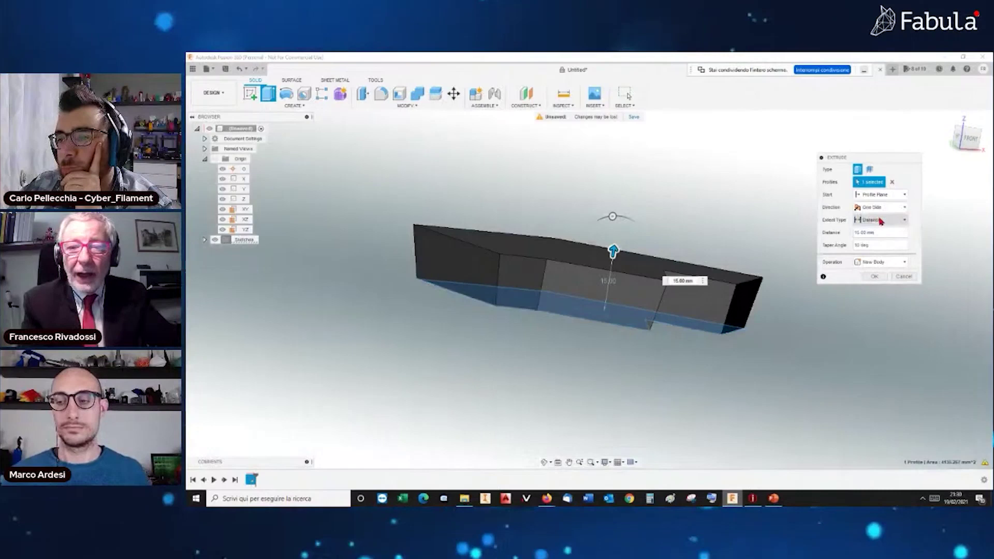
pyautogui.press('Return')
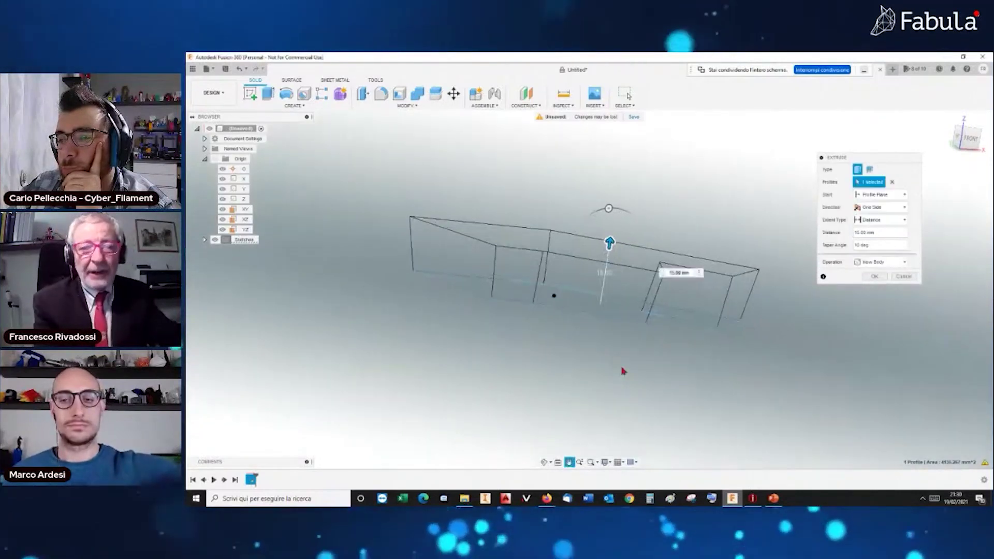
pyautogui.keyDown('shift'); pyautogui.moveTo(588, 366); pyautogui.dragTo(610, 372, button='middle'); pyautogui.keyUp('shift')
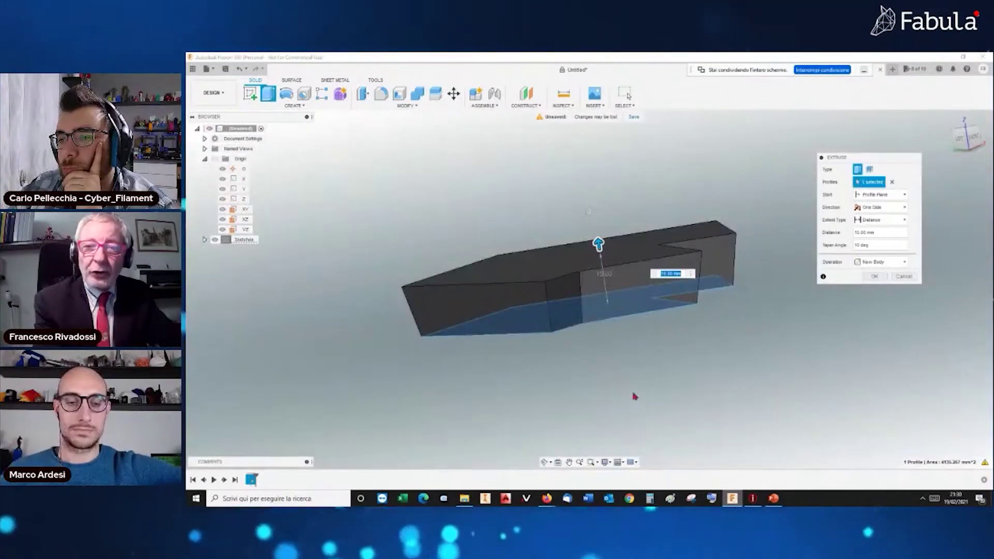
pyautogui.keyDown('shift'); pyautogui.moveTo(635, 397); pyautogui.dragTo(612, 310, button='middle'); pyautogui.keyUp('shift')
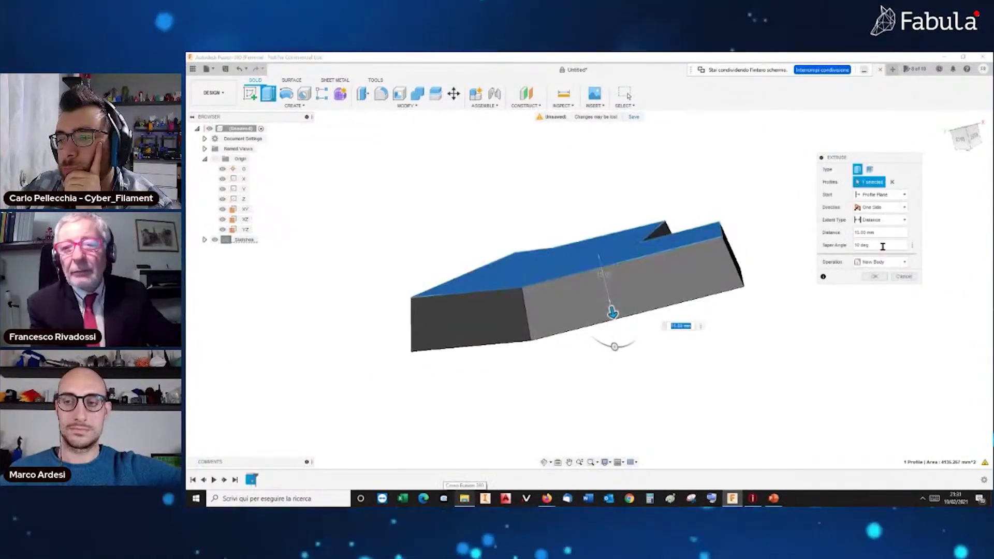
pyautogui.click(889, 246)
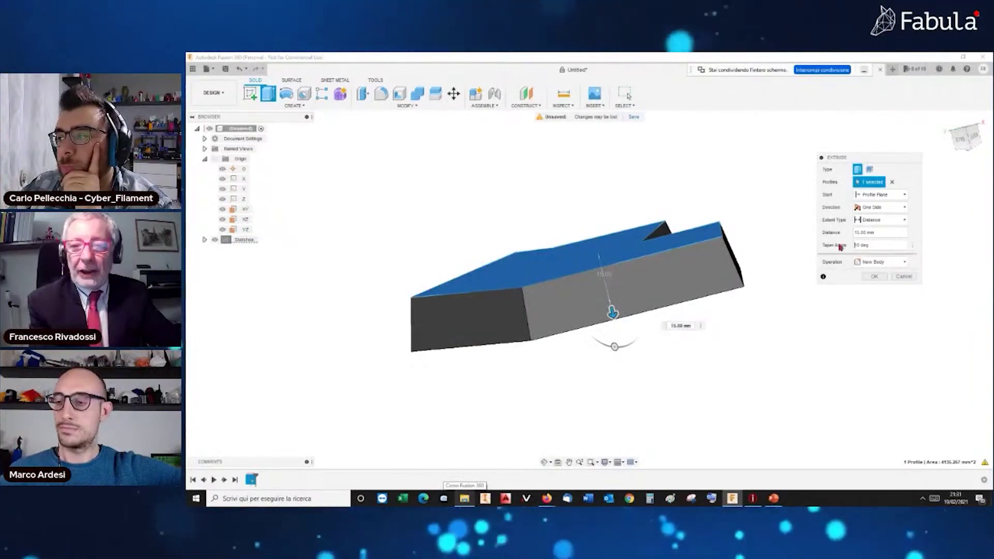
pyautogui.click(892, 263)
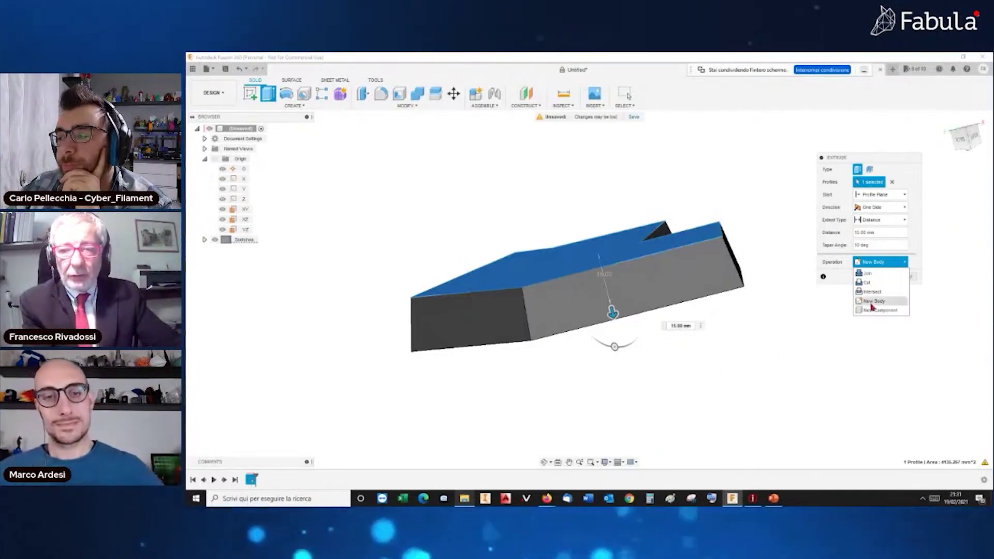
pyautogui.click(761, 346)
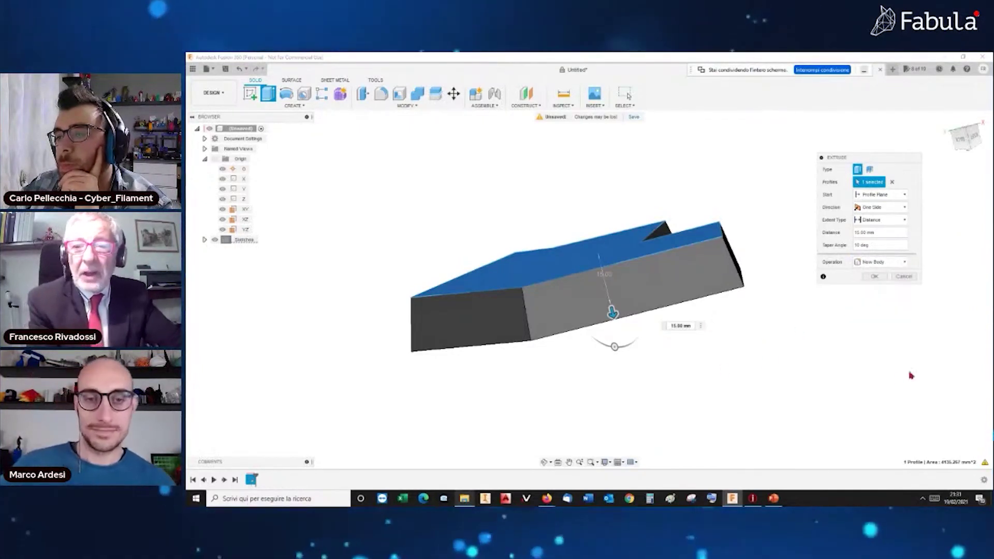
pyautogui.click(874, 276)
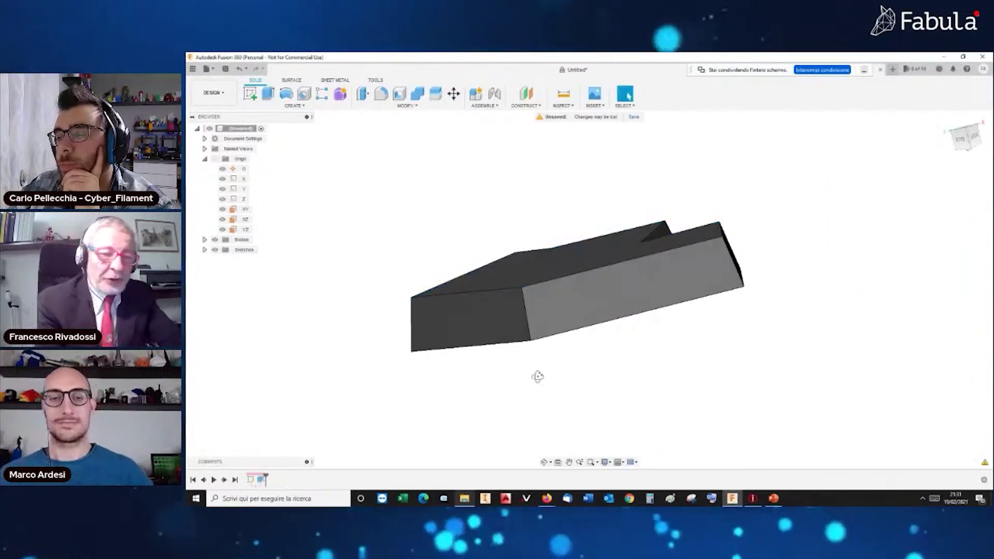
# Open a new empty design, browse the Workspace and Create menus, then switch to PowerPoint
pyautogui.keyDown('shift'); pyautogui.moveTo(536, 374); pyautogui.dragTo(546, 389, button='middle'); pyautogui.keyUp('shift')
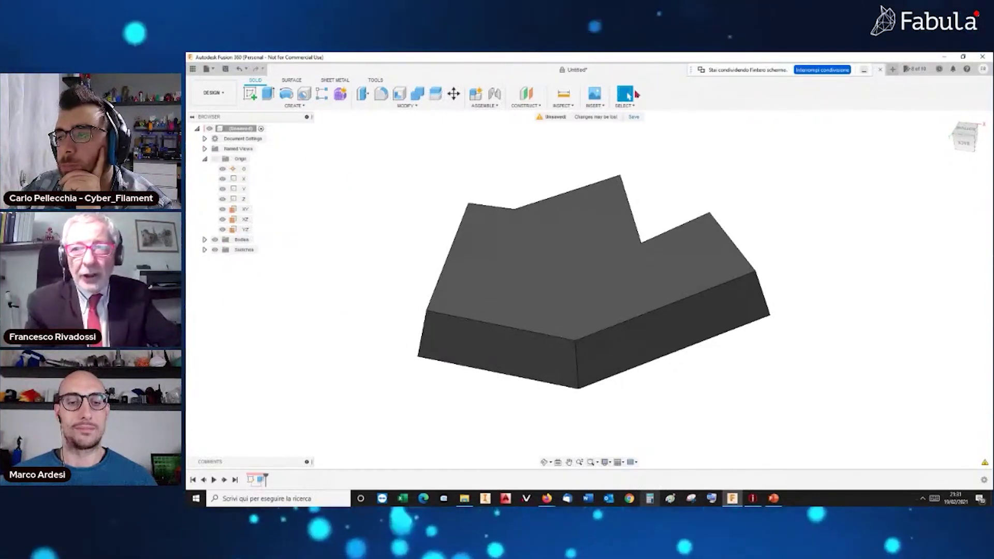
pyautogui.click(892, 69)
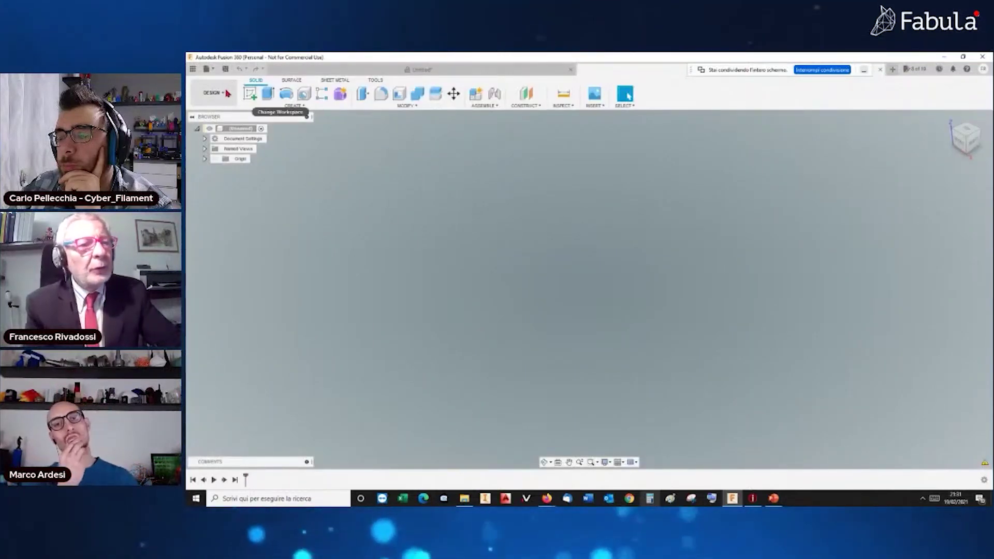
pyautogui.click(228, 93)
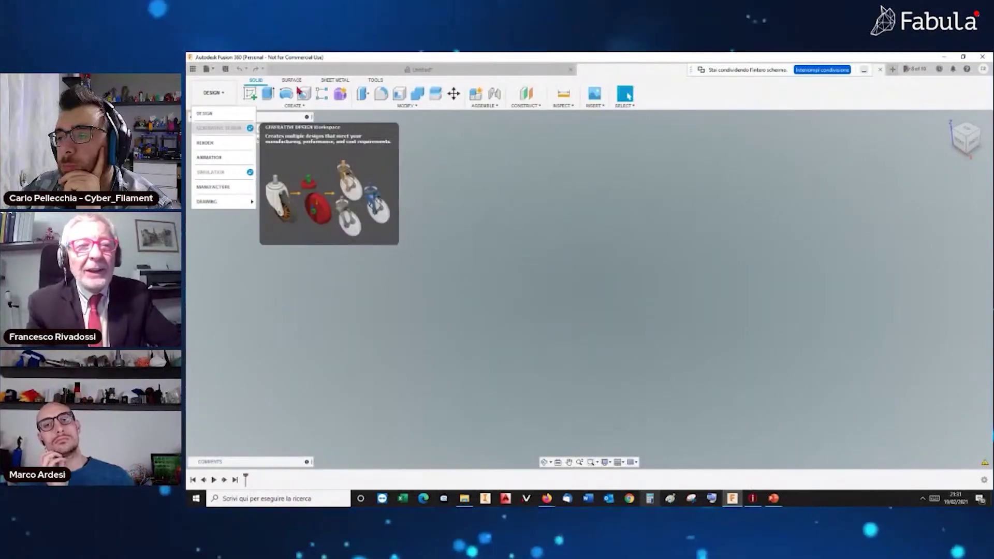
pyautogui.click(293, 105)
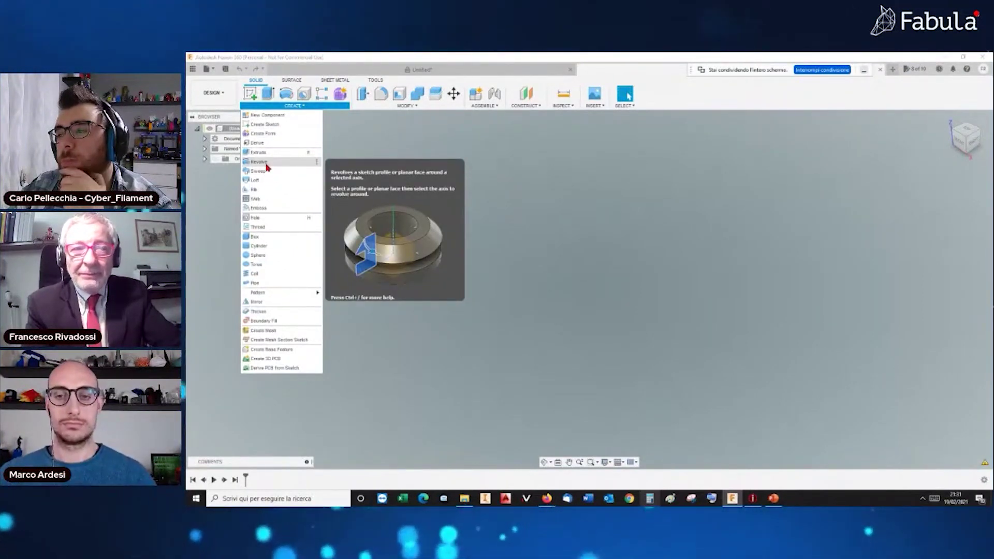
pyautogui.click(552, 443)
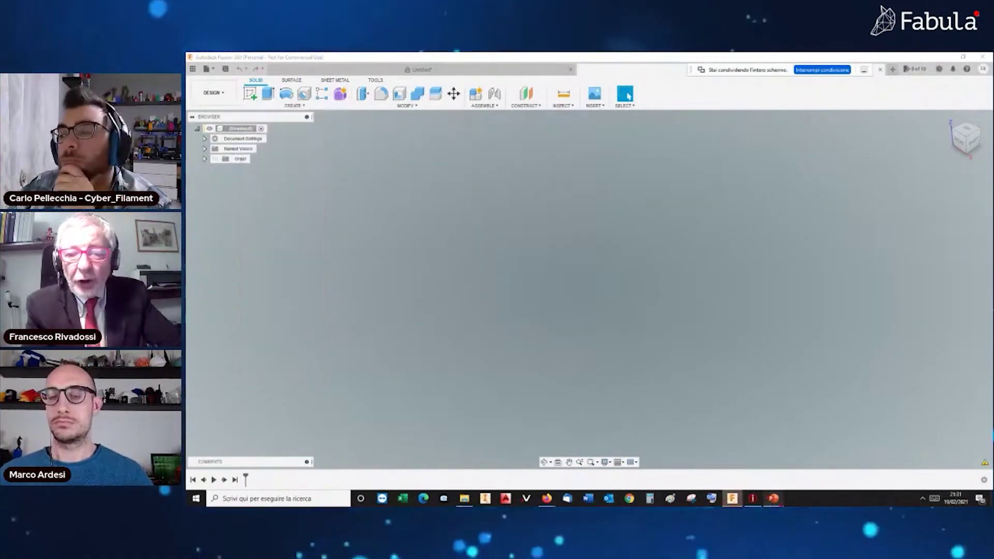
pyautogui.hotkey('alt', 'Tab')
pyautogui.click(224, 175)
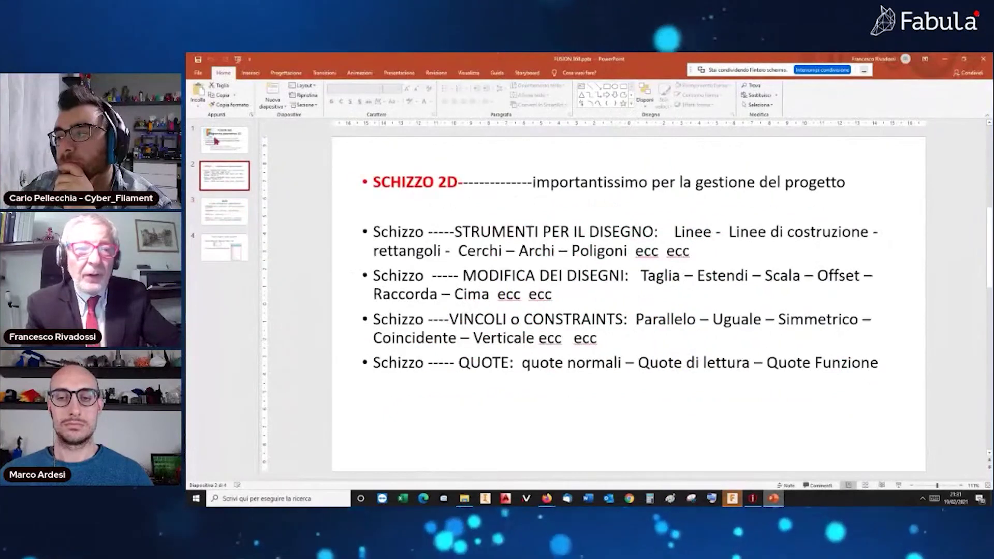
# Show the SOLIDI slide, highlight 'Asse di rivoluzione', and return to the empty Fusion 360 design
pyautogui.click(224, 212)
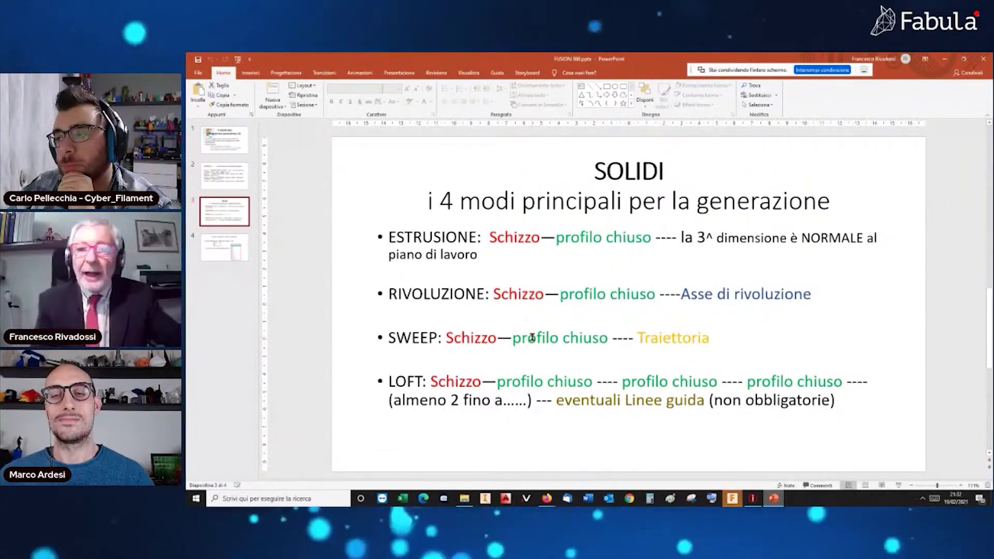
pyautogui.moveTo(811, 294); pyautogui.dragTo(683, 292)
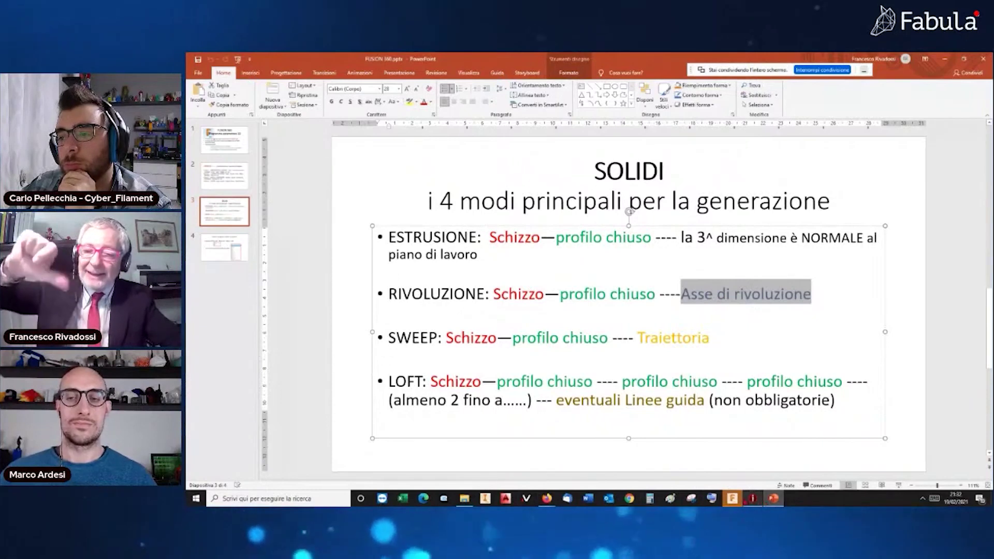
pyautogui.click(732, 498)
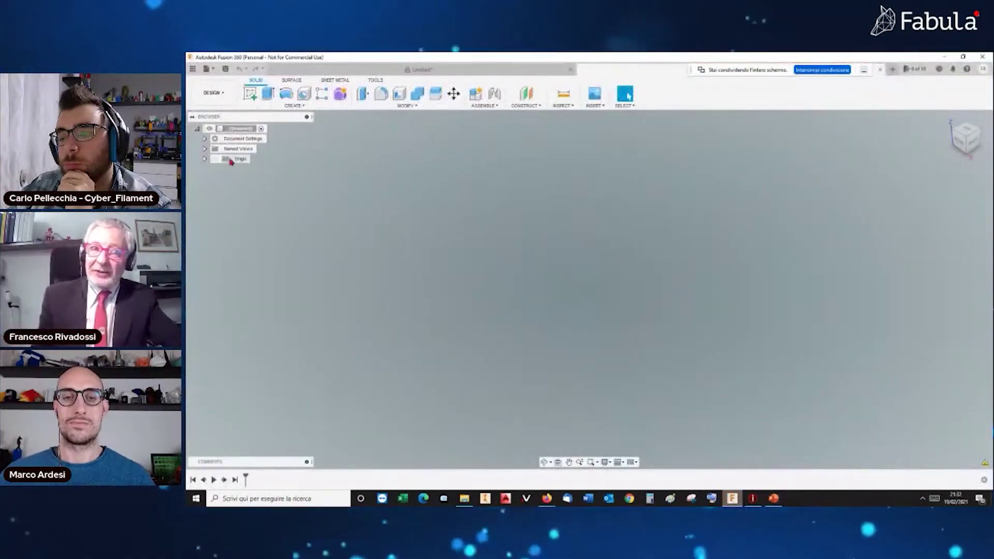
# Create a new sketch on a plane viewed head-on and draw a vertical line up from the origin
pyautogui.click(252, 93)
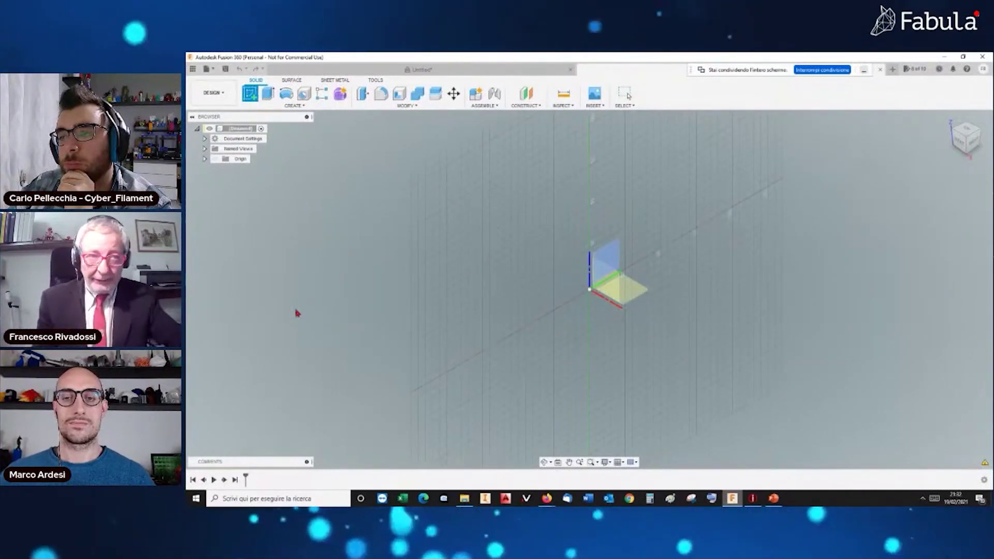
pyautogui.click(627, 285)
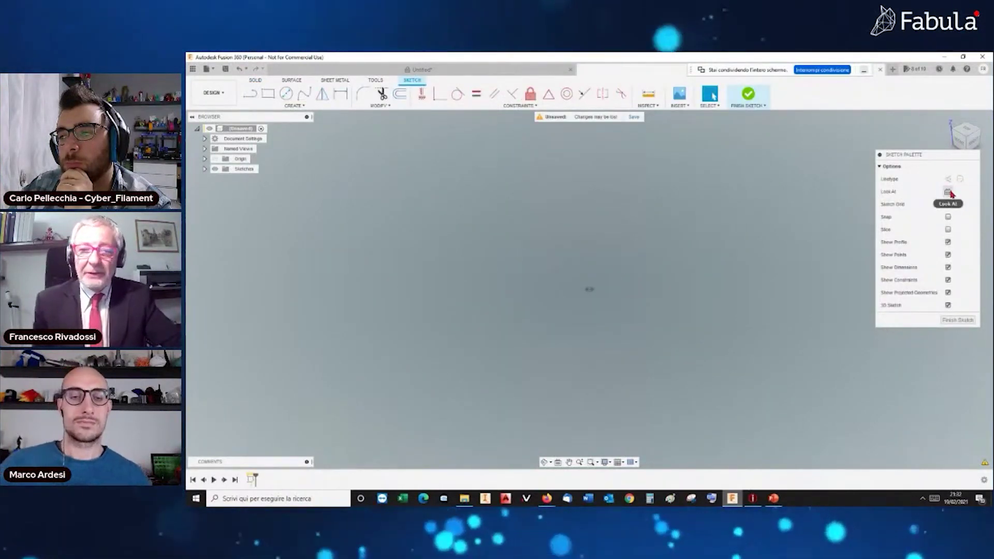
pyautogui.click(950, 192)
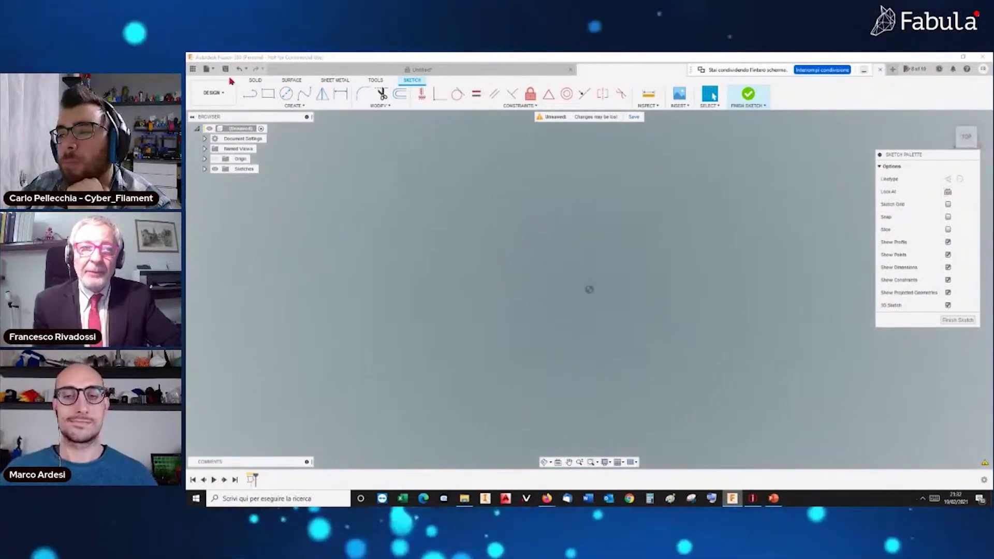
pyautogui.click(249, 93)
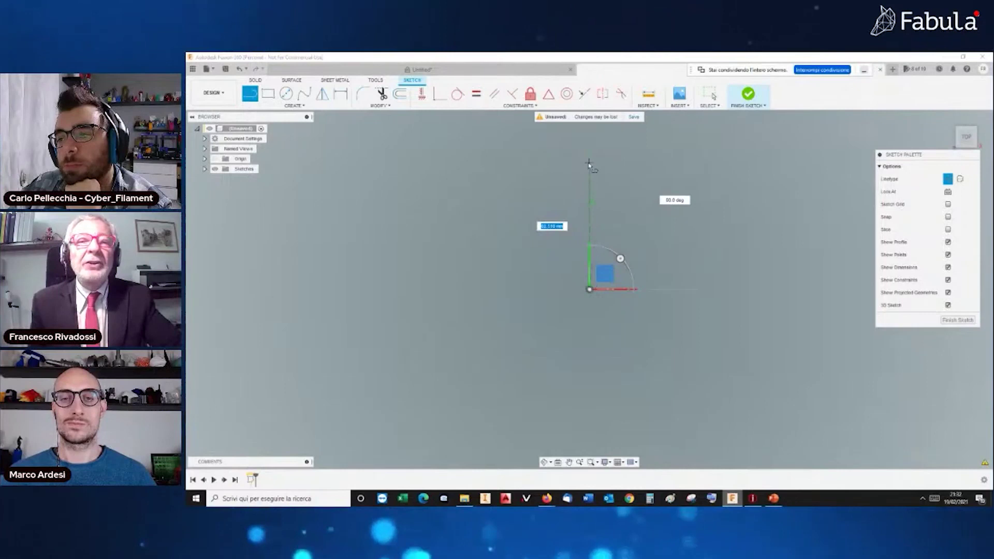
pyautogui.scroll(2, 589, 170)
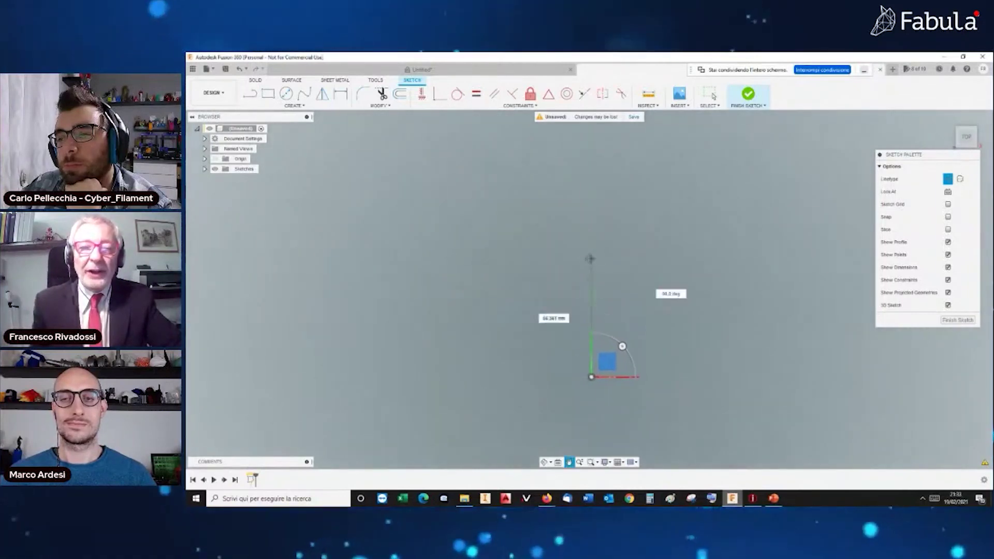
pyautogui.click(595, 190)
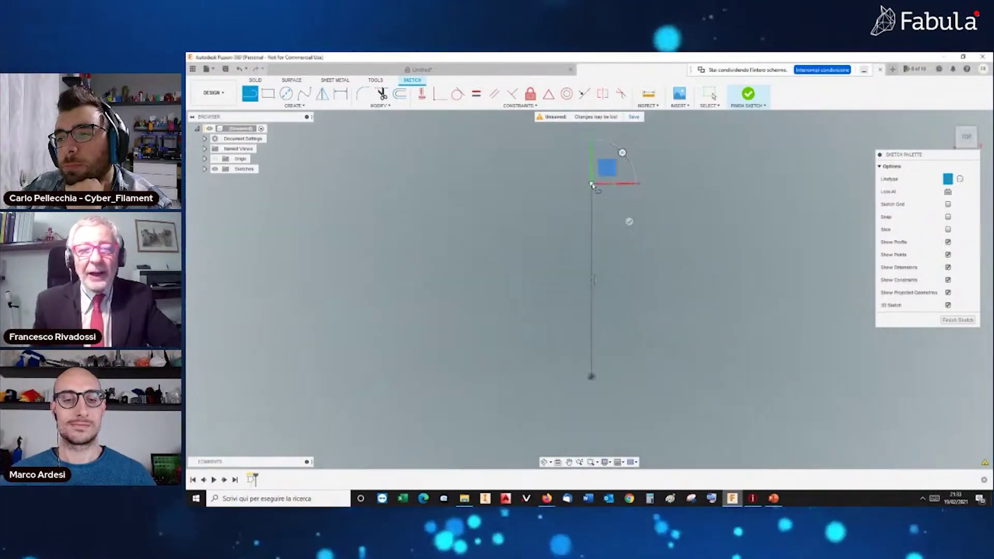
pyautogui.press('Escape')
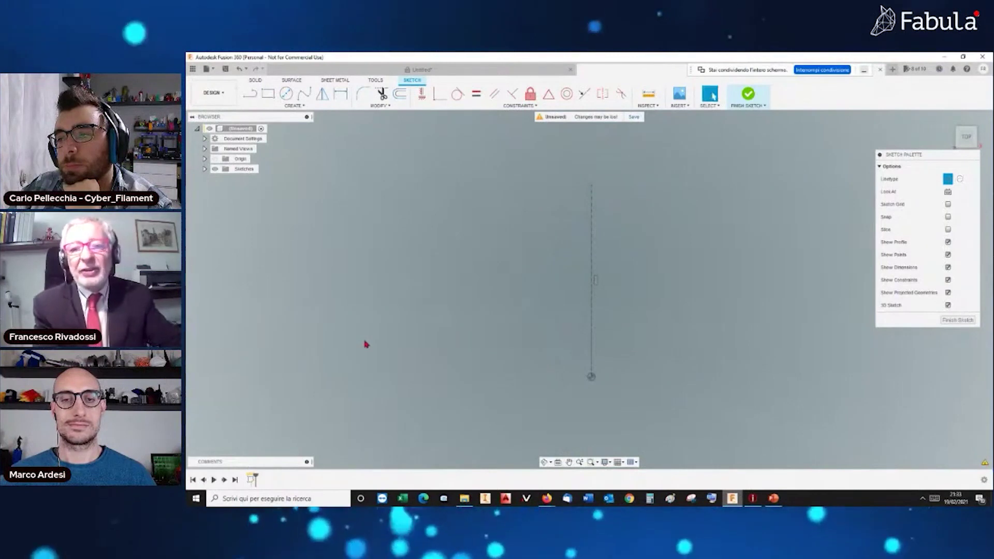
# Select the vertical axis line and drag its top endpoint further up
pyautogui.moveTo(634, 260); pyautogui.dragTo(552, 186)
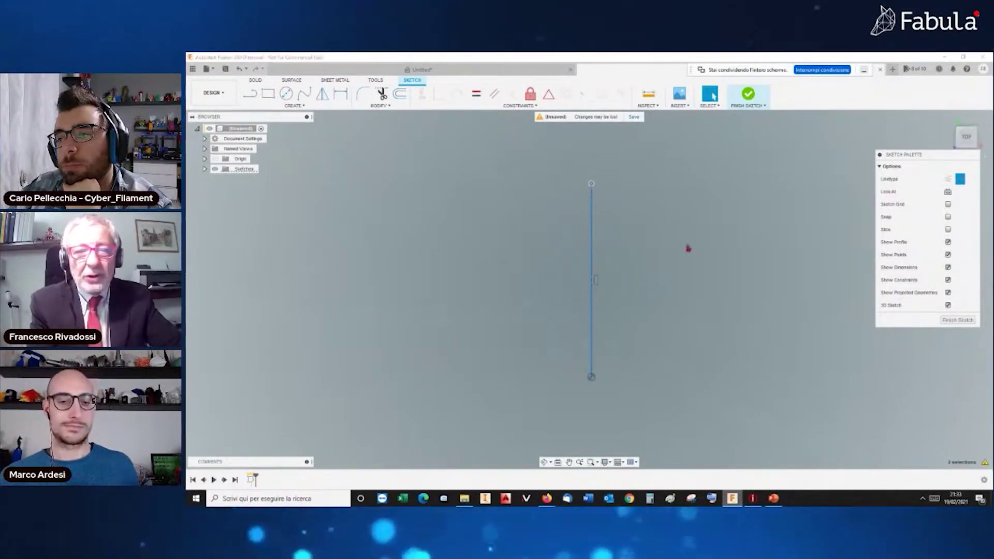
pyautogui.scroll(1, 608, 263)
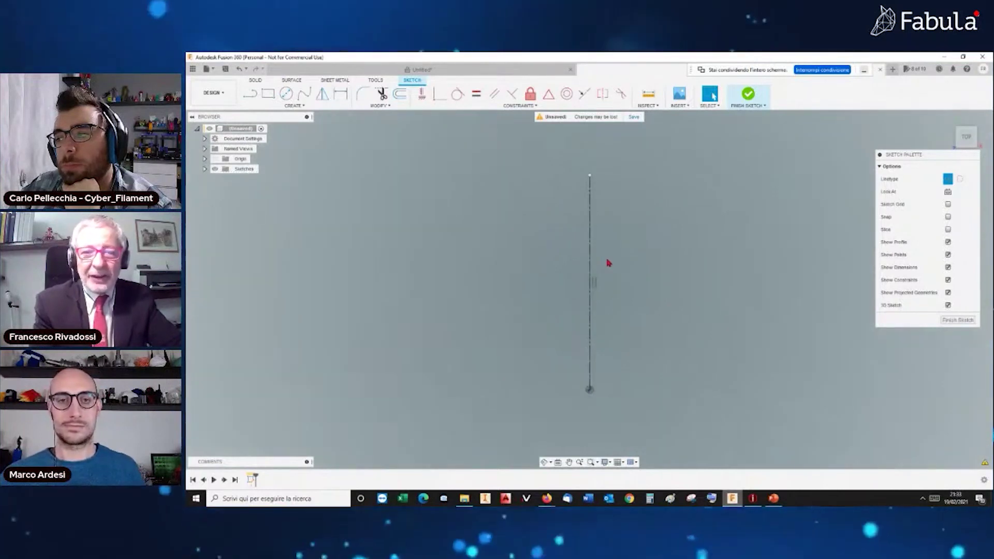
pyautogui.scroll(-1, 730, 355)
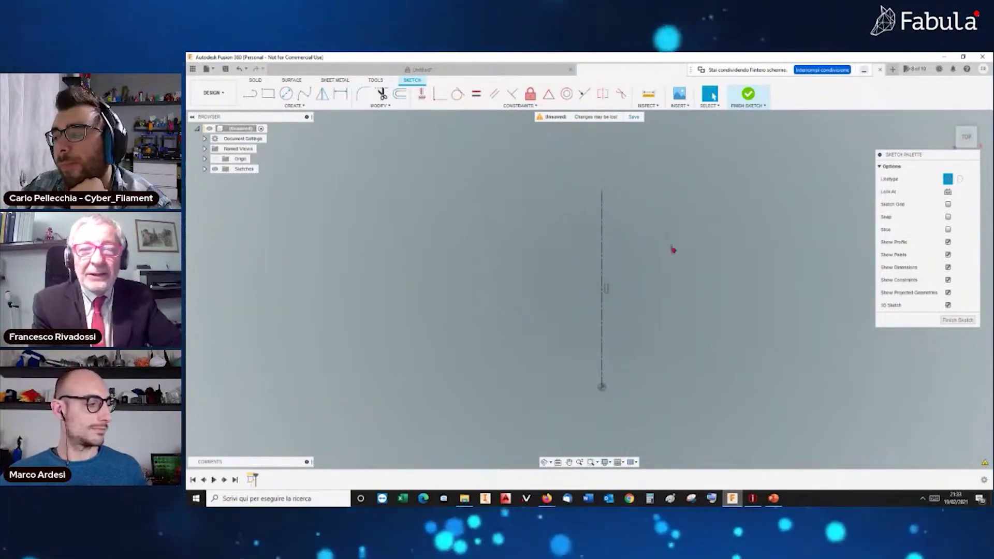
pyautogui.moveTo(602, 190); pyautogui.dragTo(602, 199)
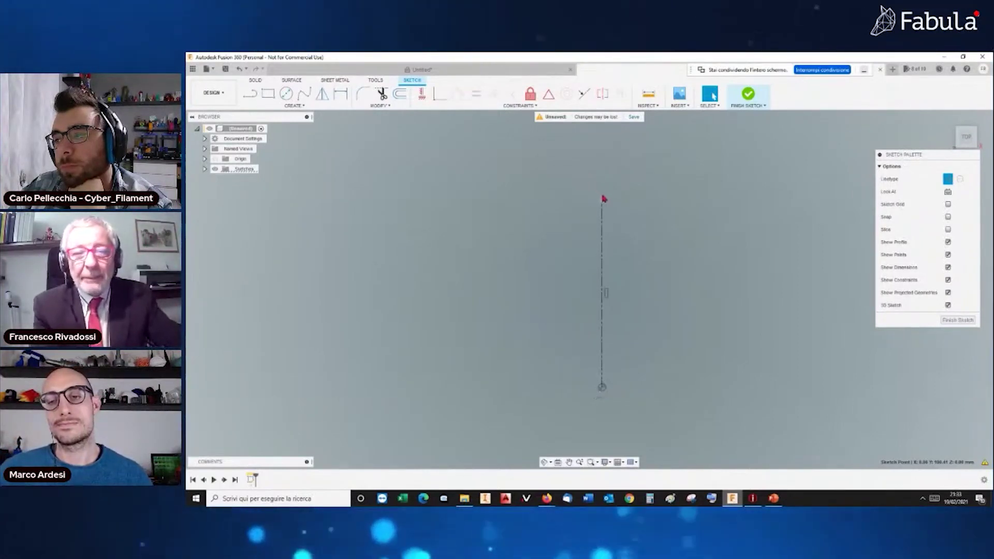
pyautogui.moveTo(602, 199); pyautogui.dragTo(601, 177)
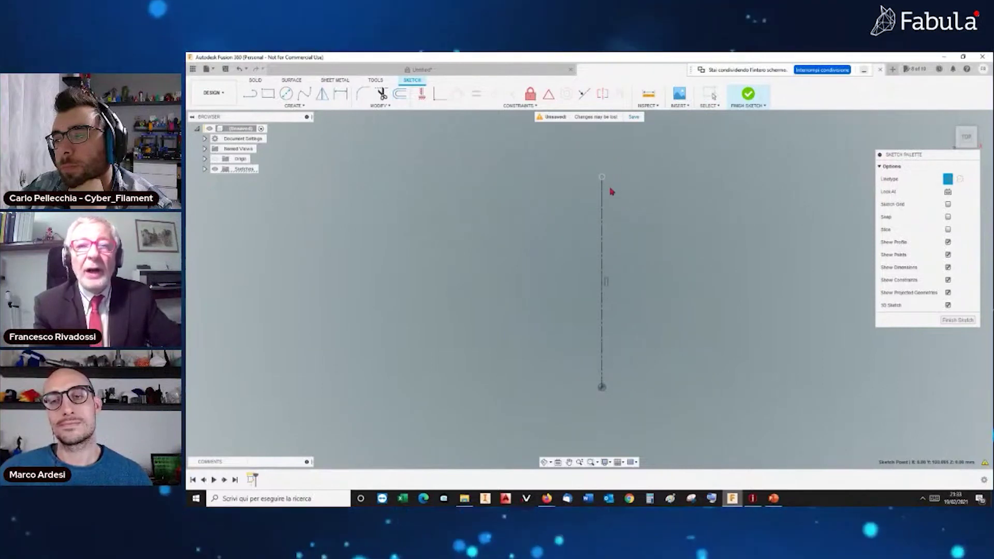
pyautogui.moveTo(611, 251); pyautogui.dragTo(607, 185)
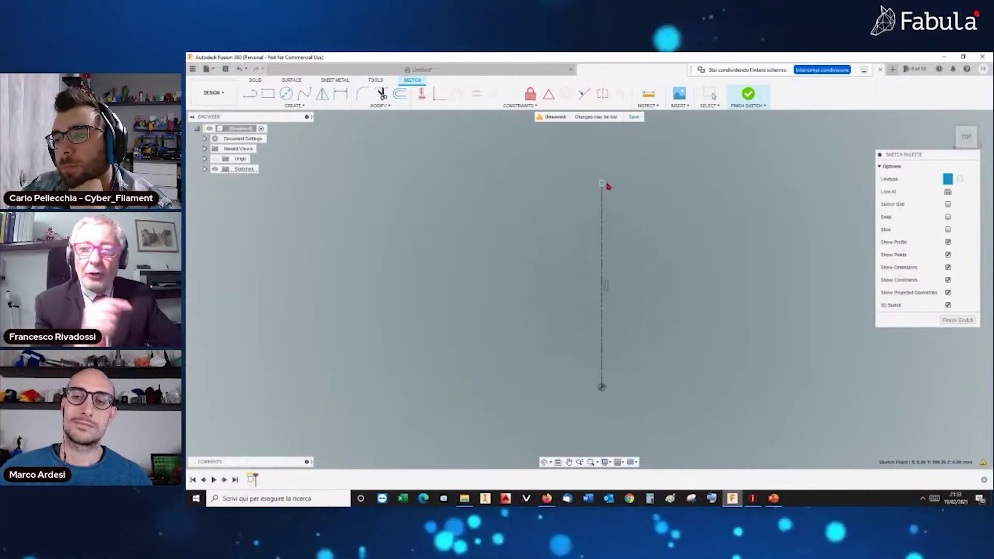
# Draw a 10 mm line from the origin, then undo it because it came out diagonal
pyautogui.click(250, 94)
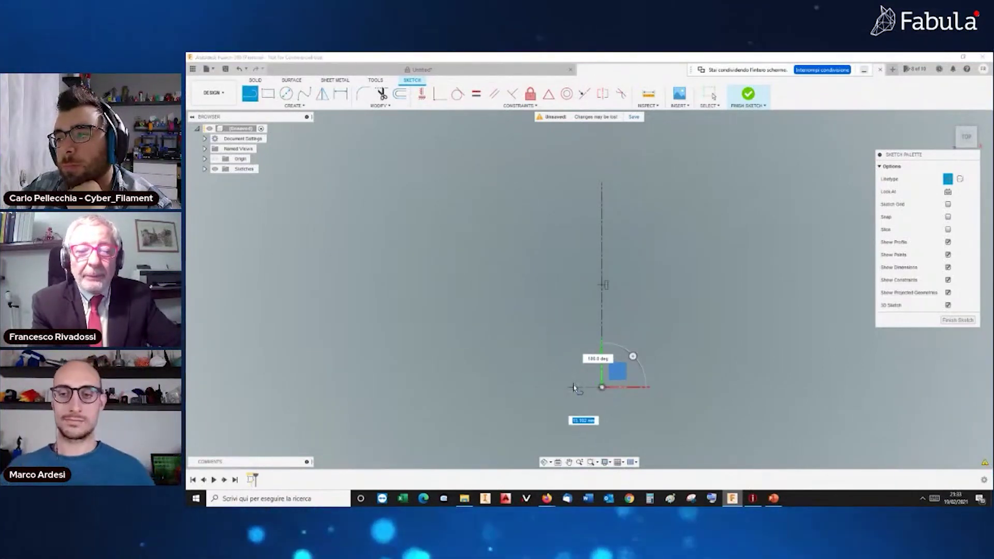
pyautogui.press('Escape')
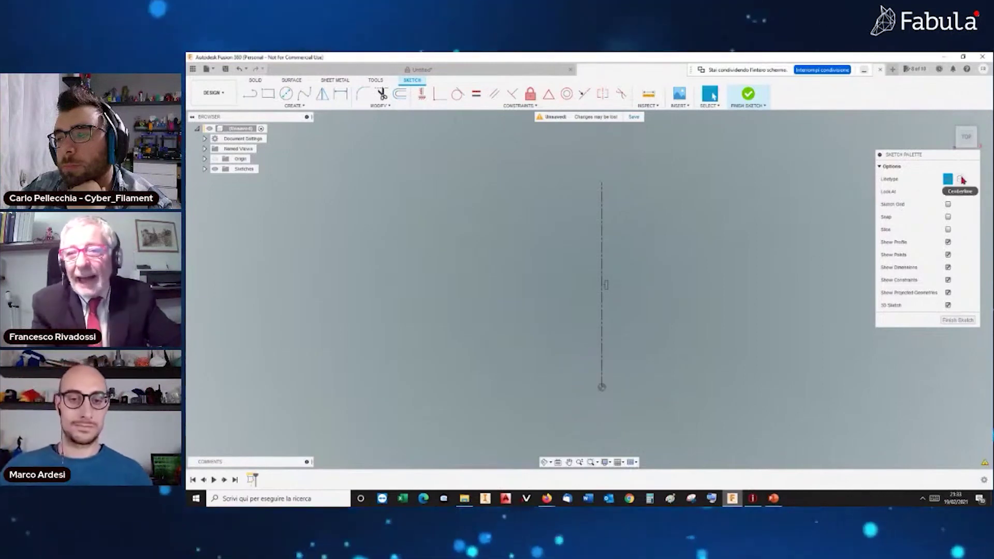
pyautogui.click(250, 93)
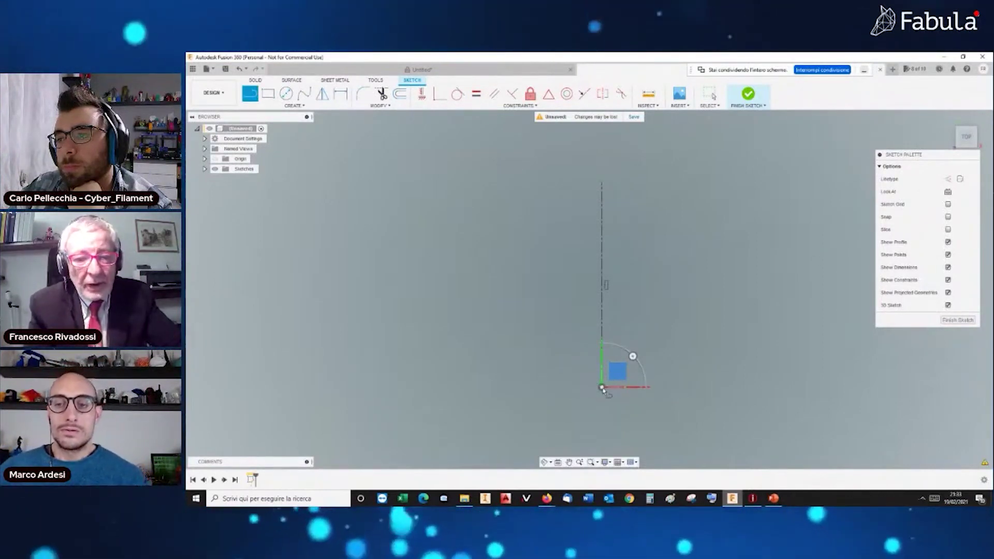
pyautogui.click(602, 386)
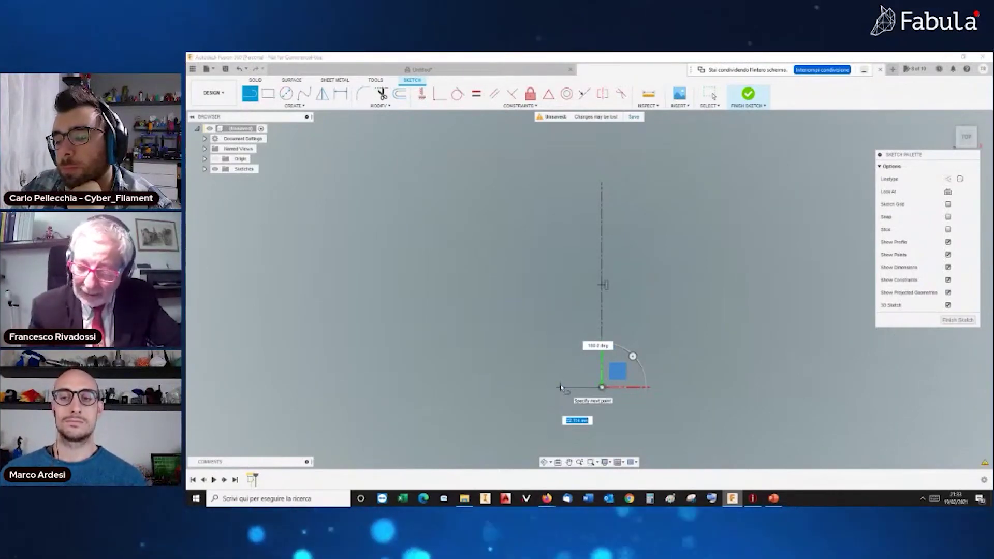
pyautogui.write('10')
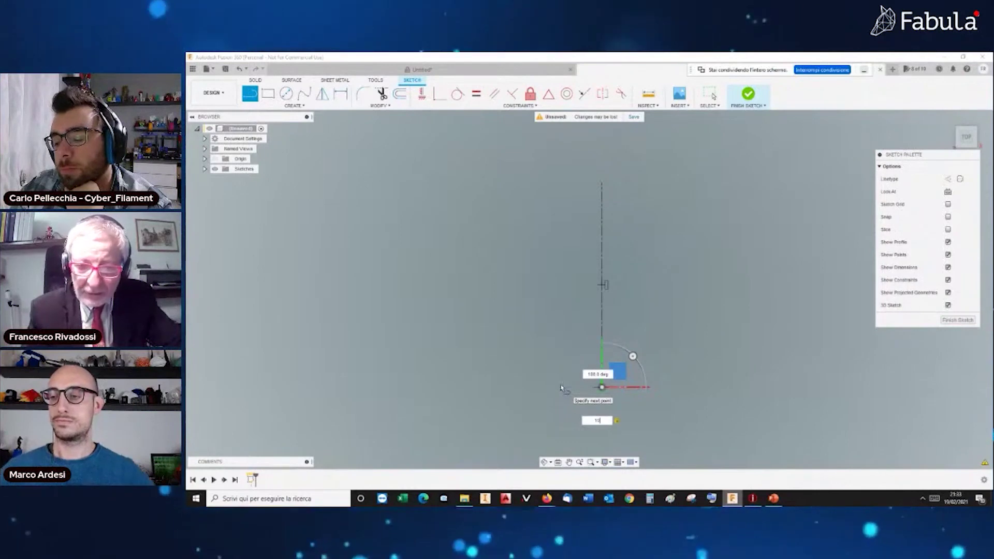
pyautogui.doubleClick(559, 348)
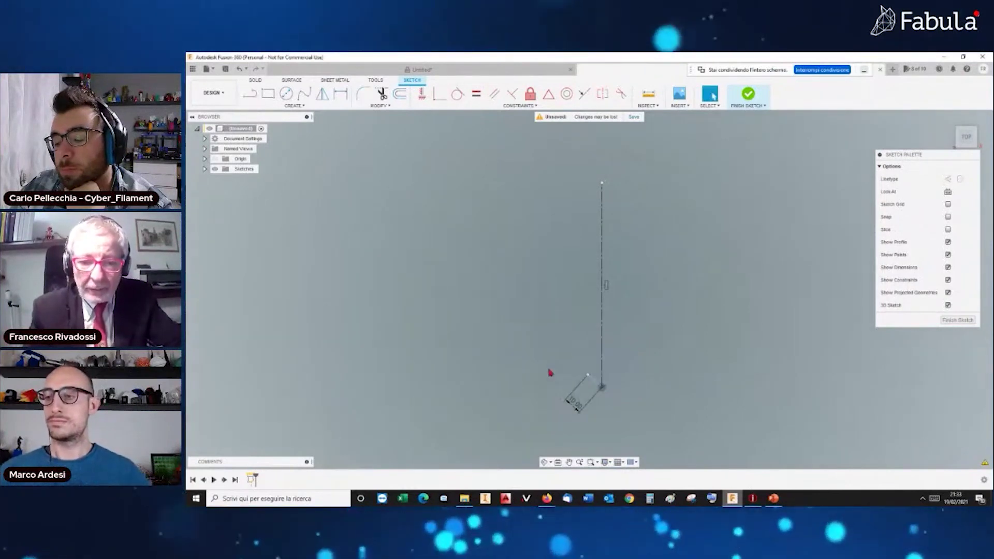
pyautogui.scroll(2, 573, 382)
pyautogui.hotkey('ctrl', 'z')
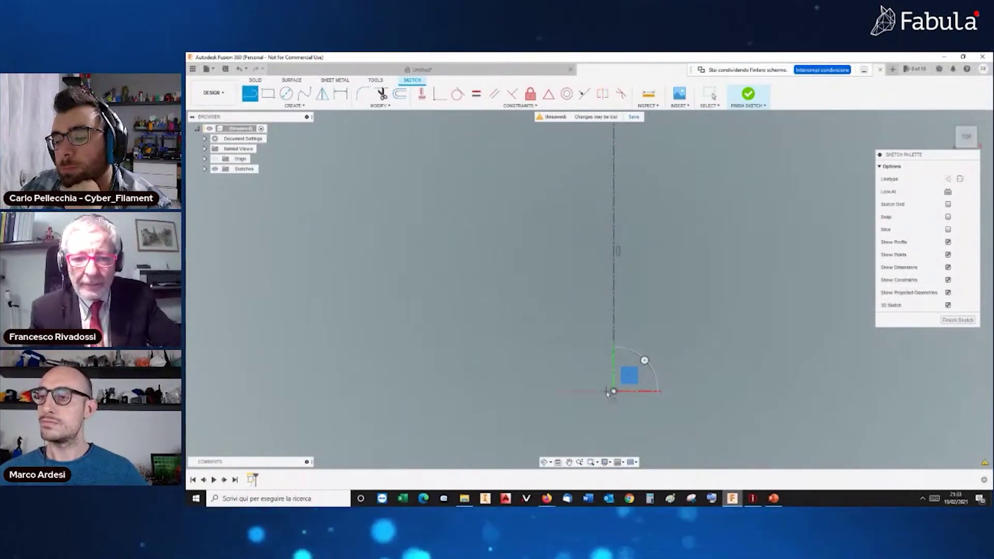
# Draw a 10 mm horizontal base line from the origin
pyautogui.click(613, 391)
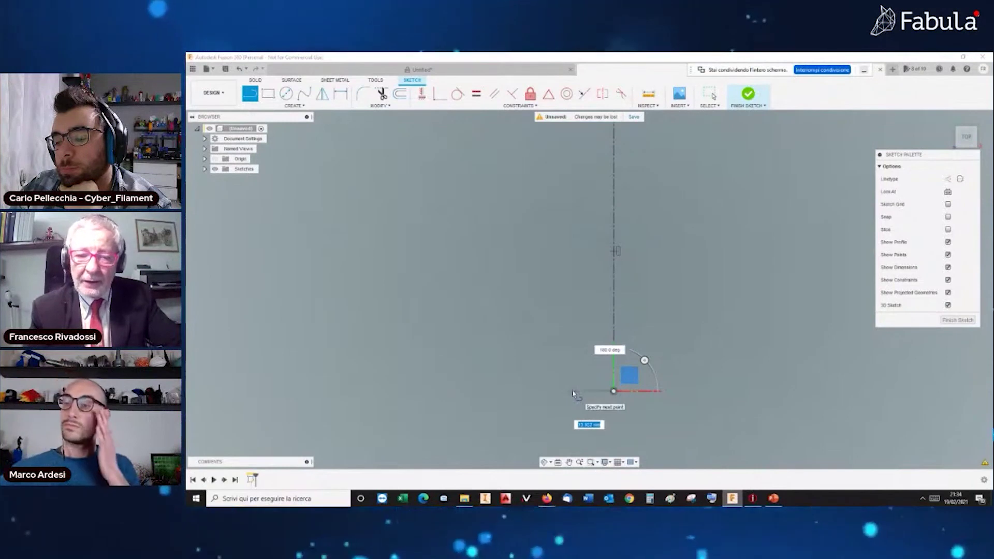
pyautogui.write('10')
pyautogui.press('Return')
pyautogui.press('Escape')
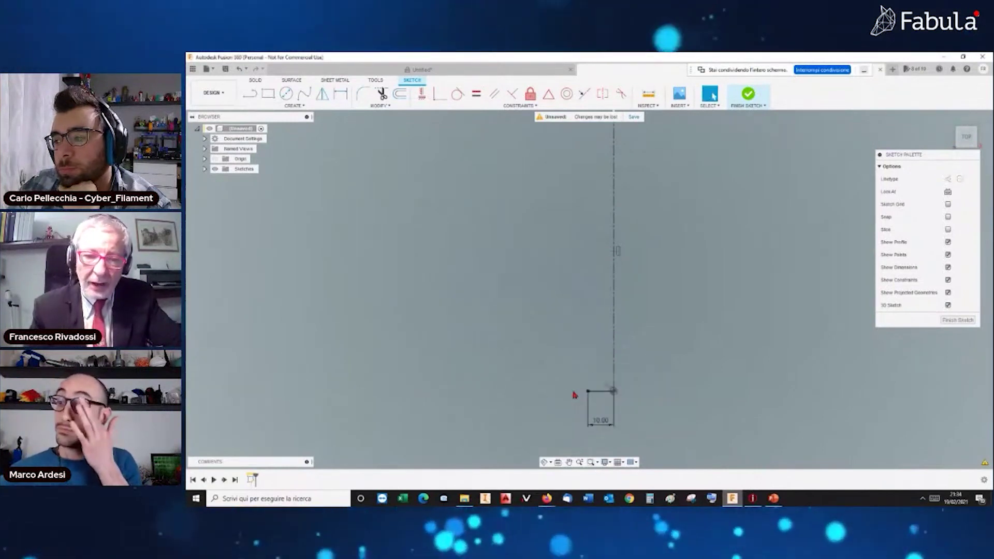
# Draw the zigzag profile from the base line's end, ending in a tall vertical segment
pyautogui.click(250, 97)
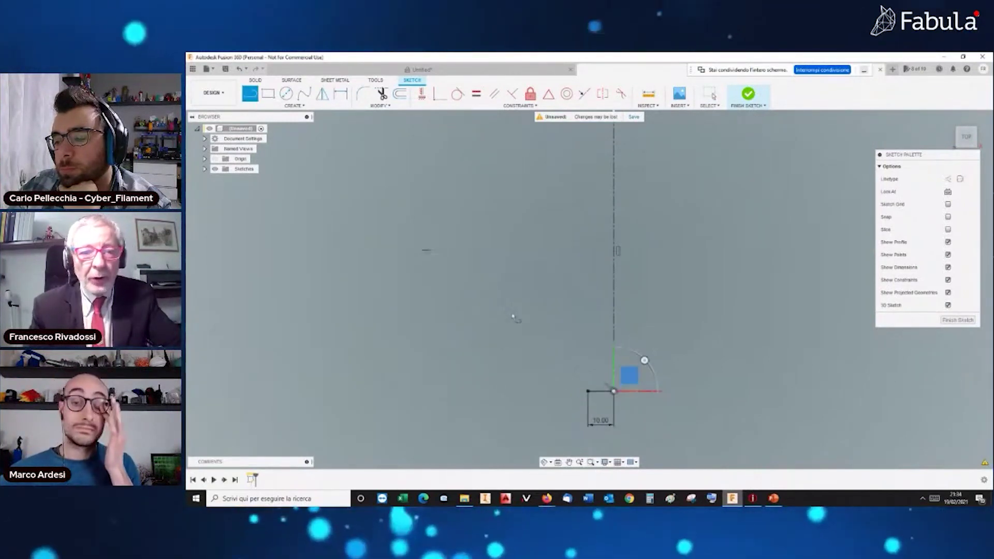
pyautogui.click(588, 392)
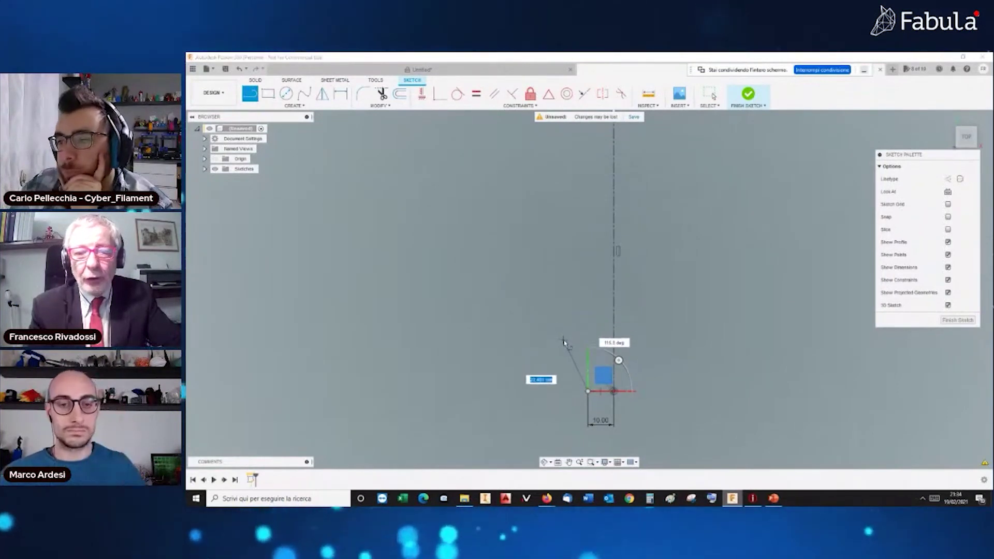
pyautogui.click(565, 342)
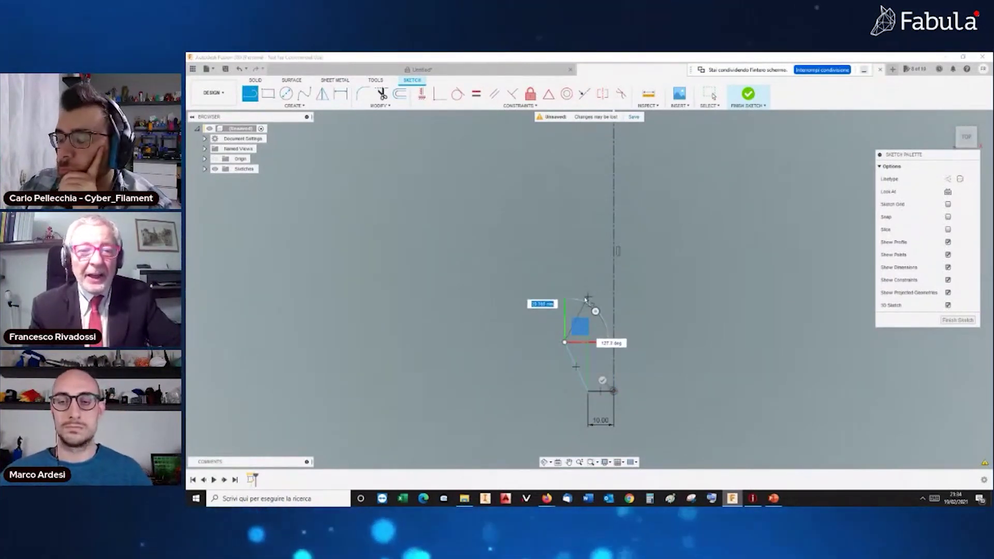
pyautogui.click(586, 299)
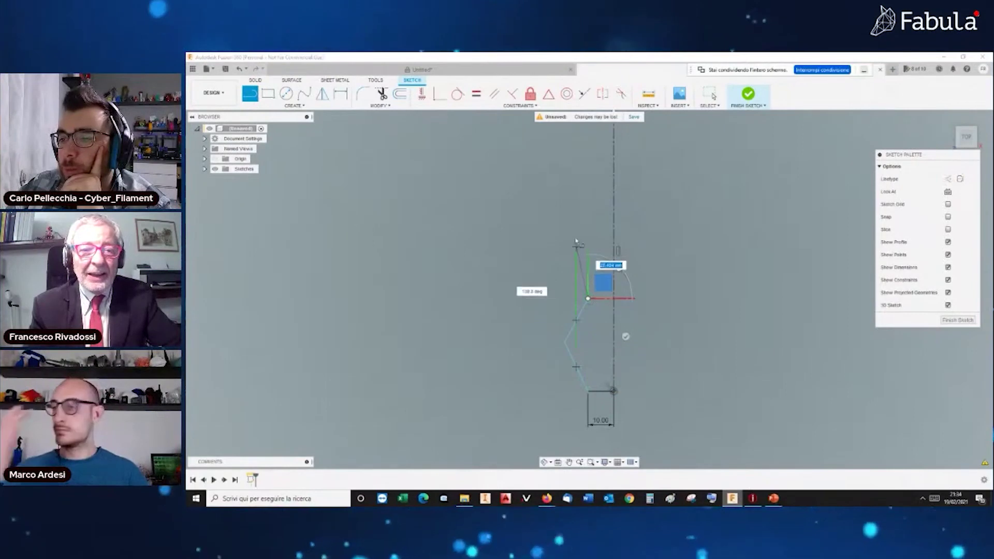
pyautogui.click(587, 152)
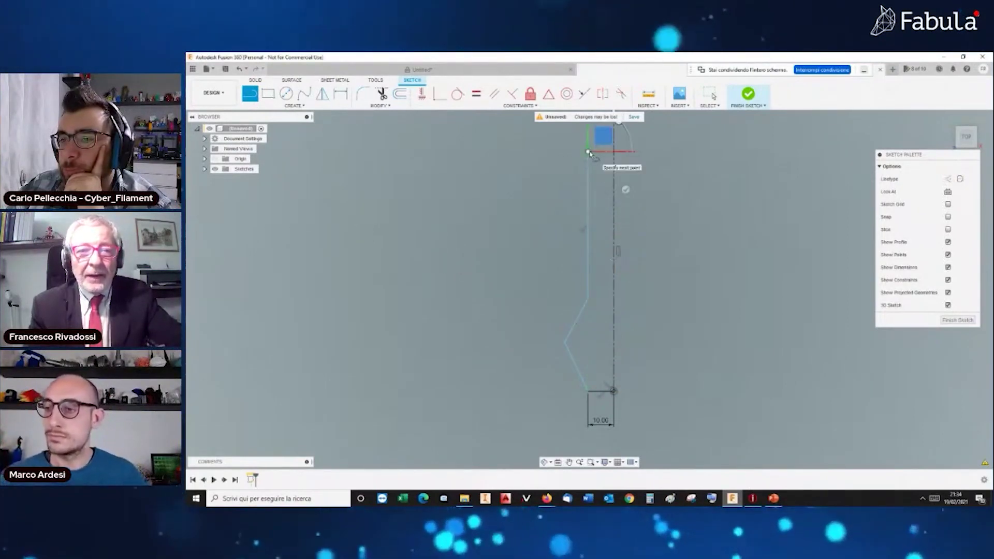
pyautogui.press('Escape')
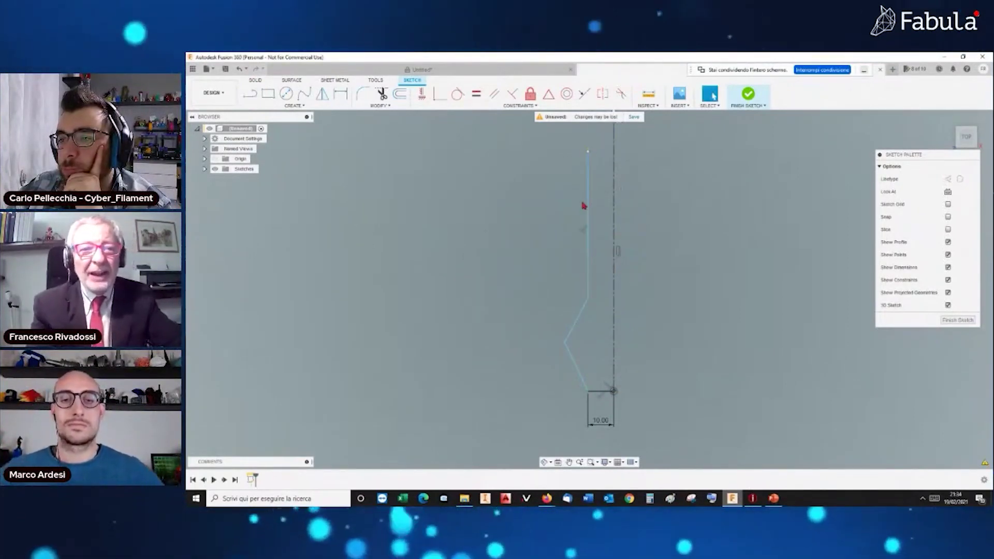
# Draw a 3-point arc from the vertical line's top end, bowing the upper profile
pyautogui.click(298, 106)
pyautogui.moveTo(264, 143)
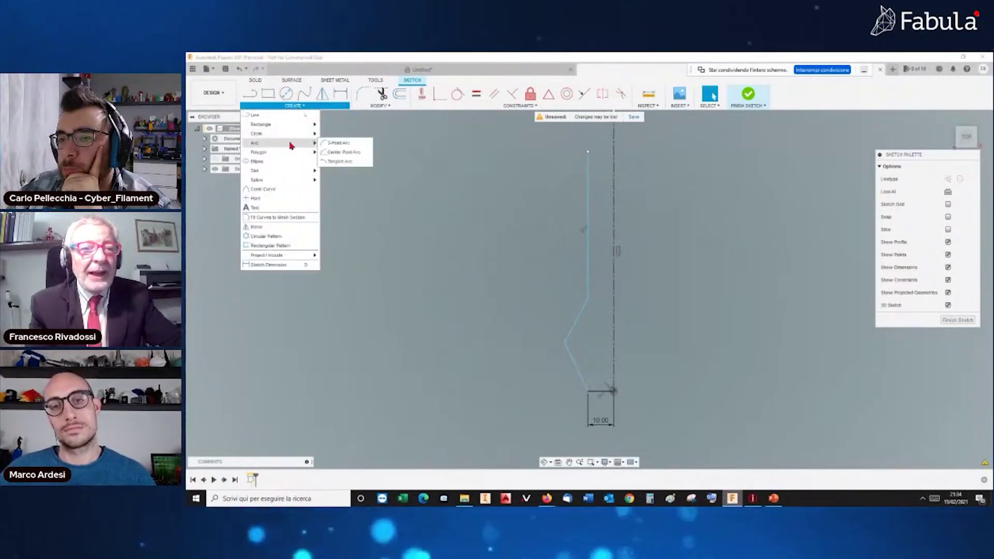
pyautogui.click(332, 147)
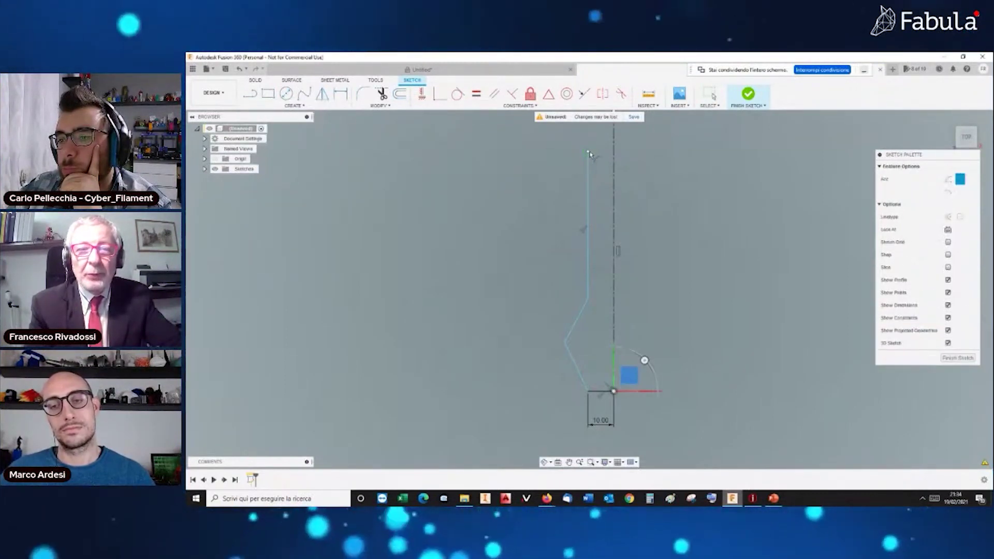
pyautogui.click(588, 151)
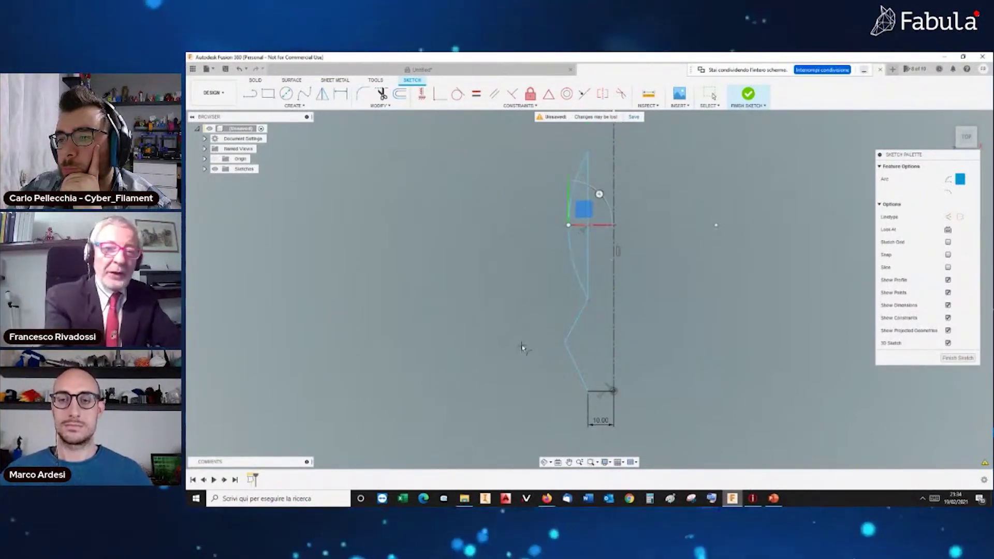
pyautogui.click(569, 228)
pyautogui.press('Escape')
# Turn the tall vertical line into construction geometry and pan to view the whole profile
pyautogui.press('l')
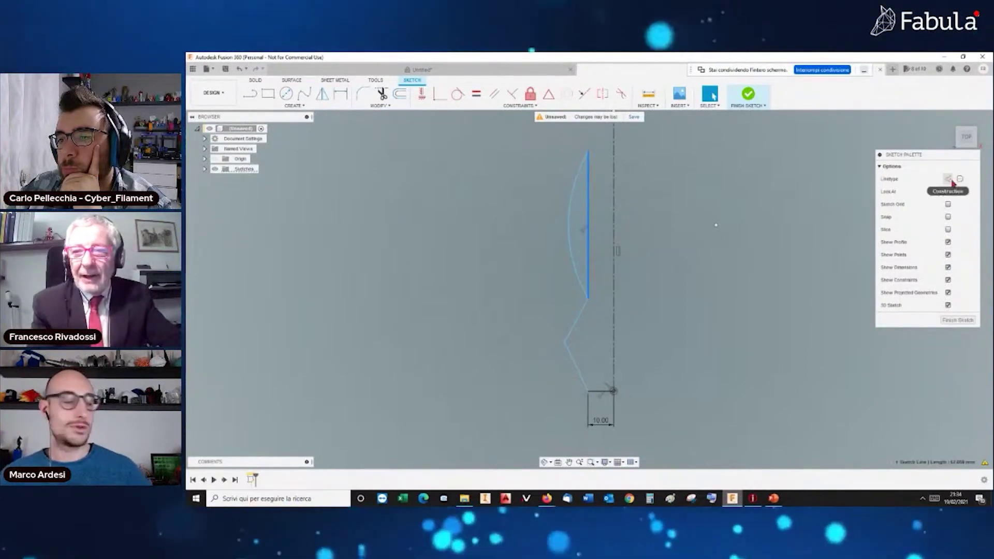
pyautogui.moveTo(588, 154); pyautogui.dragTo(582, 223, button='middle')
pyautogui.click(581, 224)
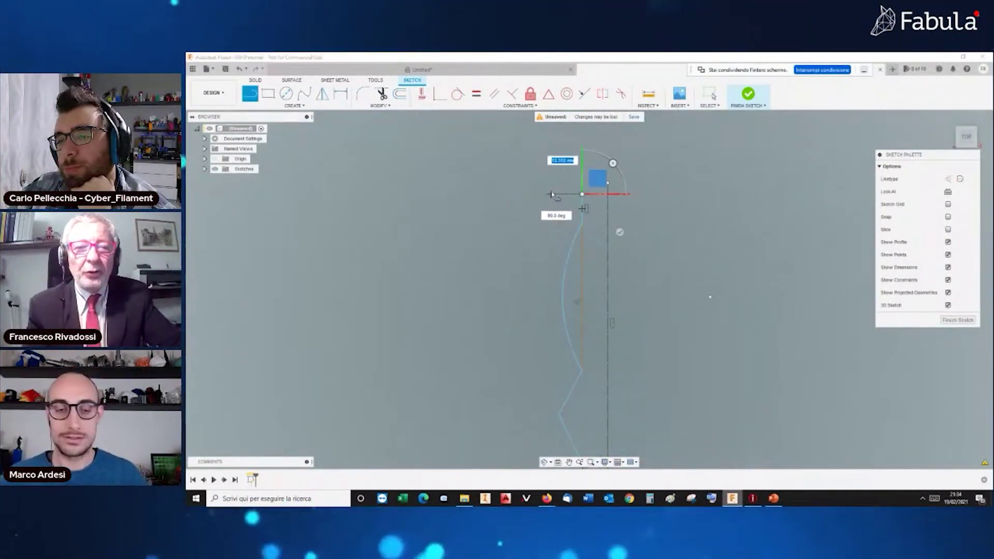
pyautogui.click(582, 163)
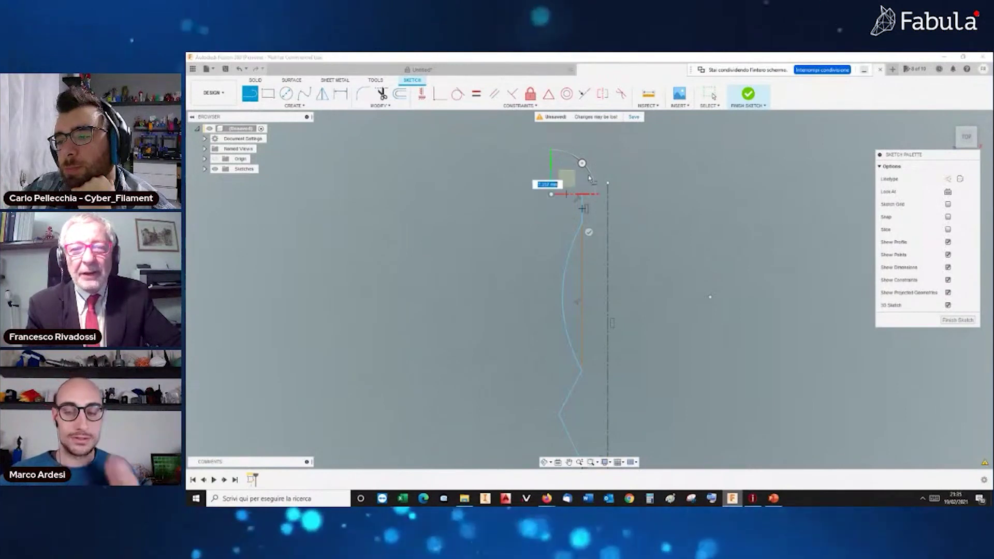
pyautogui.press('Escape')
pyautogui.moveTo(536, 357)
pyautogui.mouseDown(button='middle')
pyautogui.moveTo(495, 305)
pyautogui.moveTo(508, 280)
pyautogui.moveTo(508, 305)
pyautogui.mouseUp(button='middle')
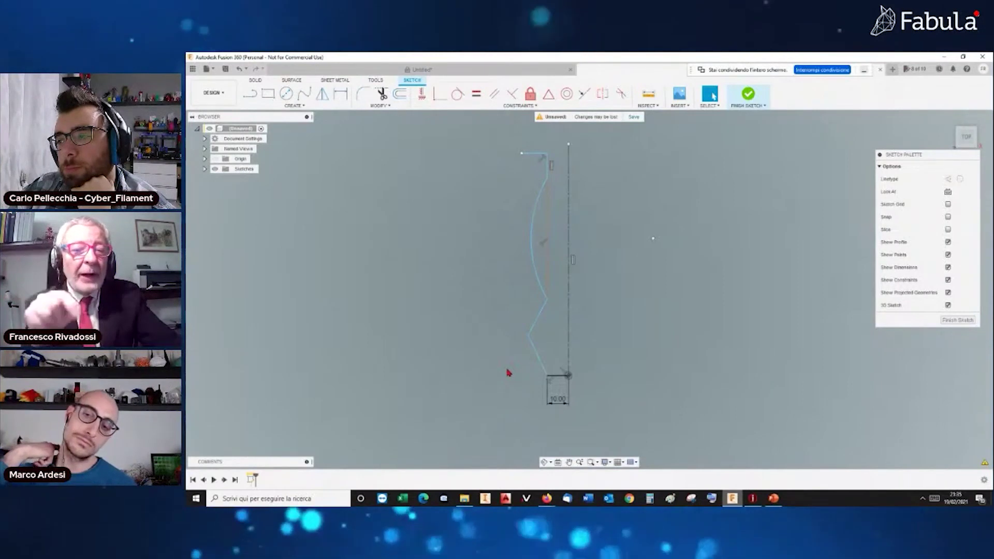
# Dimension the lower slanted segment 20 mm tall and 10 mm wide
pyautogui.scroll(1, 562, 409)
pyautogui.scroll(2, 562, 409)
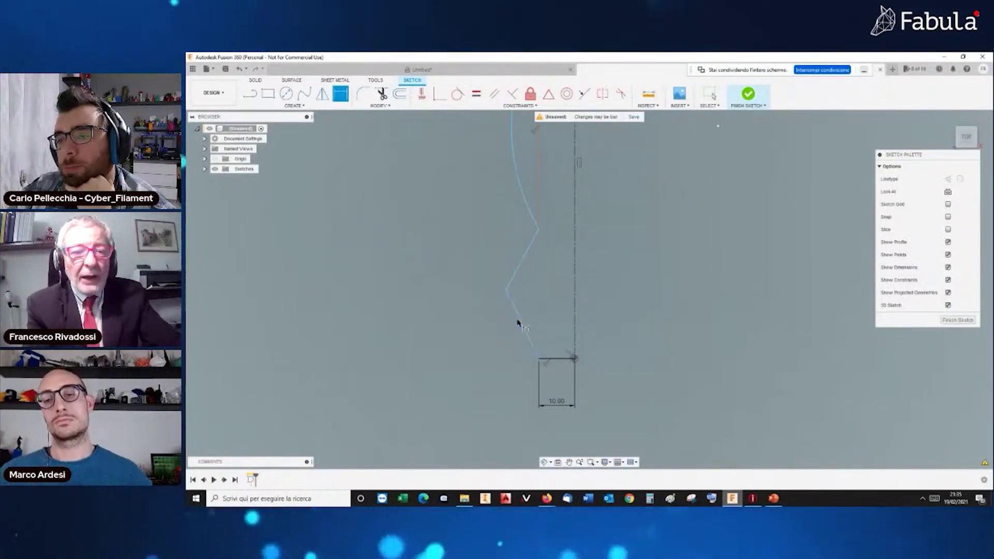
pyautogui.click(437, 337)
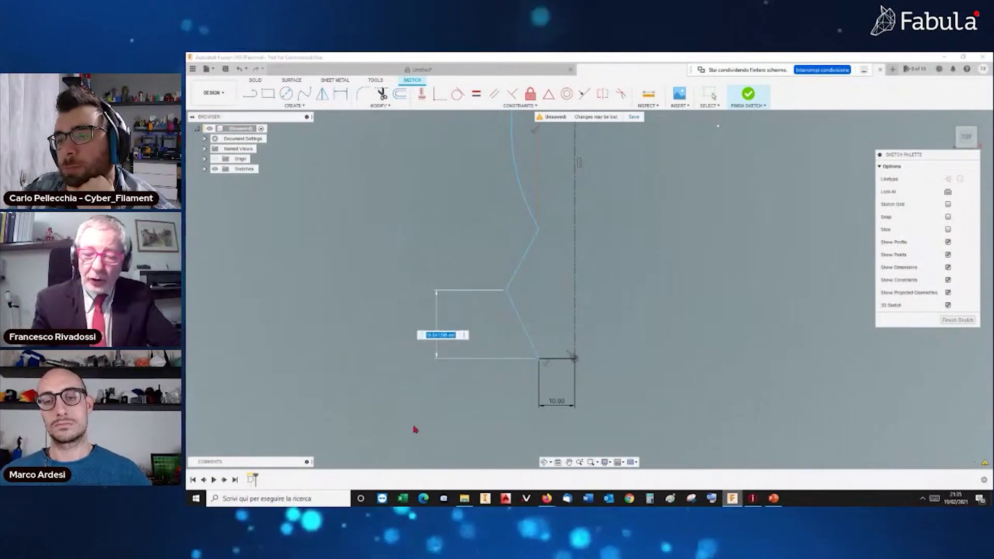
pyautogui.write('20')
pyautogui.press('Return')
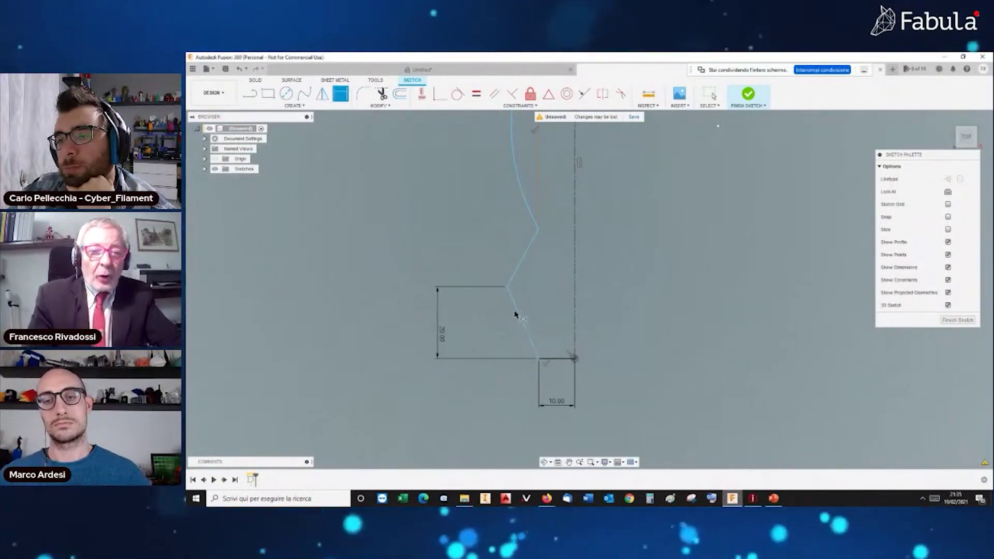
pyautogui.click(519, 310)
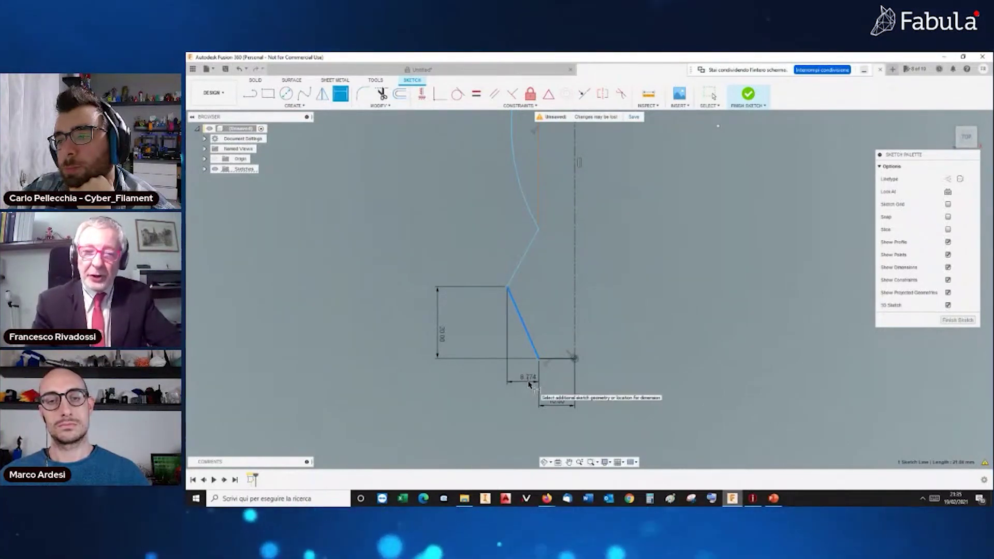
pyautogui.click(529, 383)
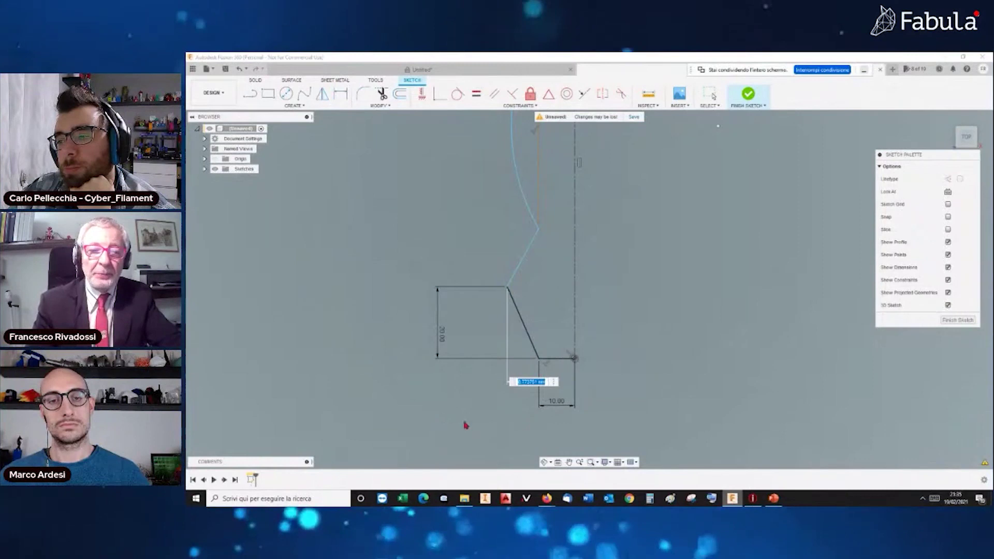
pyautogui.write('10')
pyautogui.press('Return')
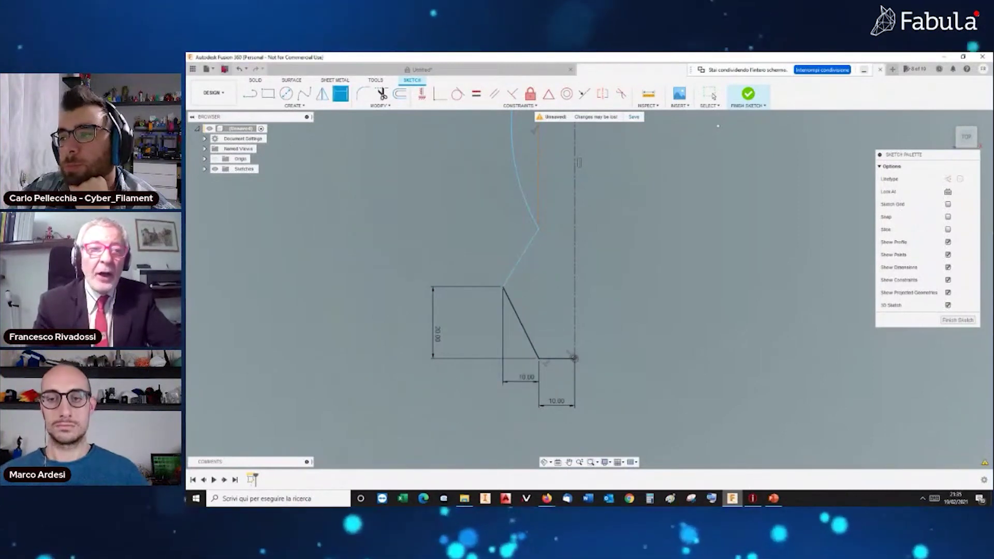
# Add a length dimension to the slanted line, triggering the over-constraint warning
pyautogui.click(250, 94)
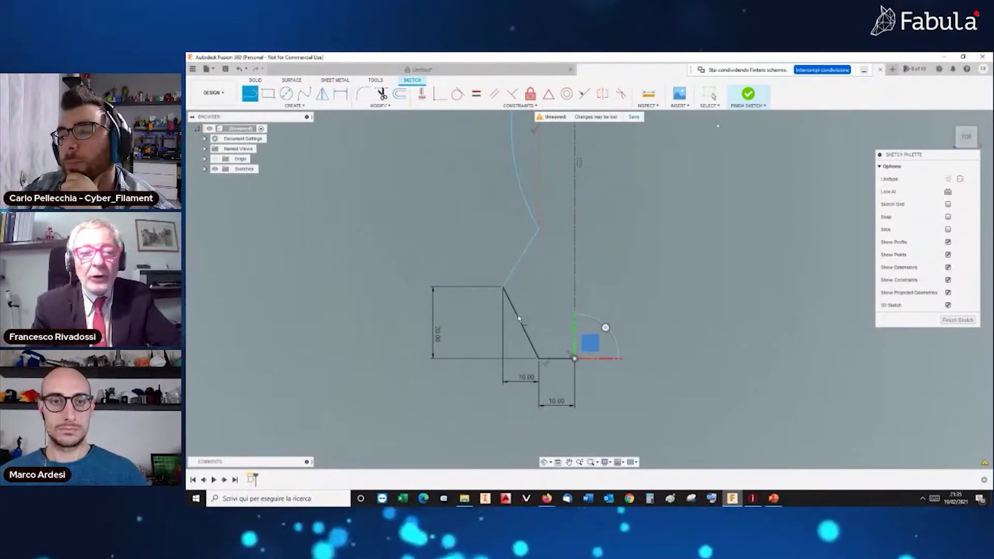
pyautogui.press('d')
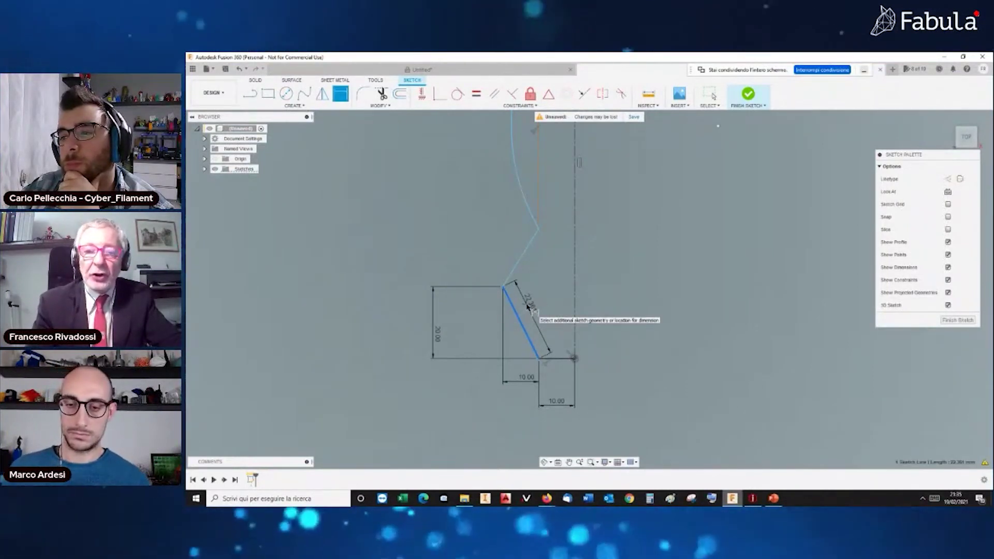
pyautogui.scroll(1, 528, 307)
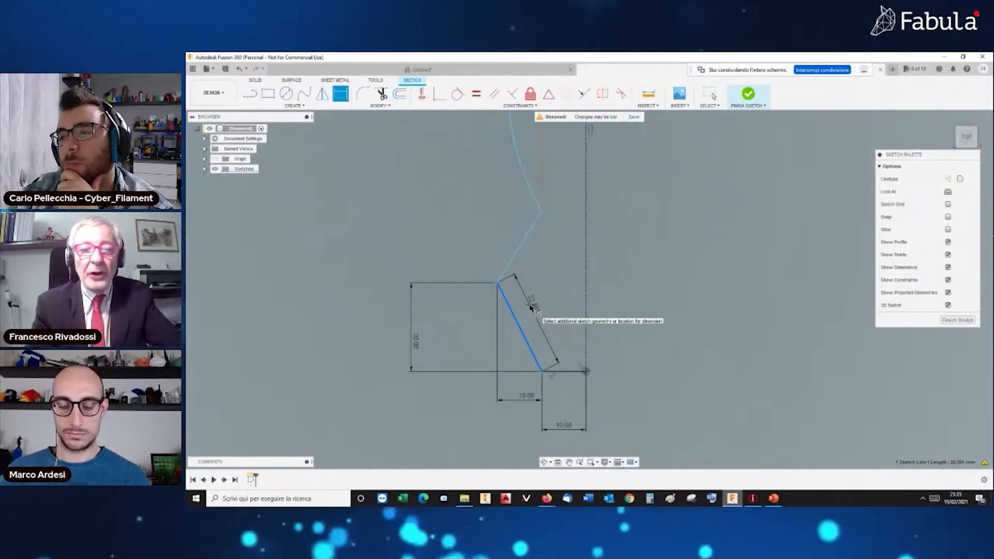
pyautogui.click(531, 308)
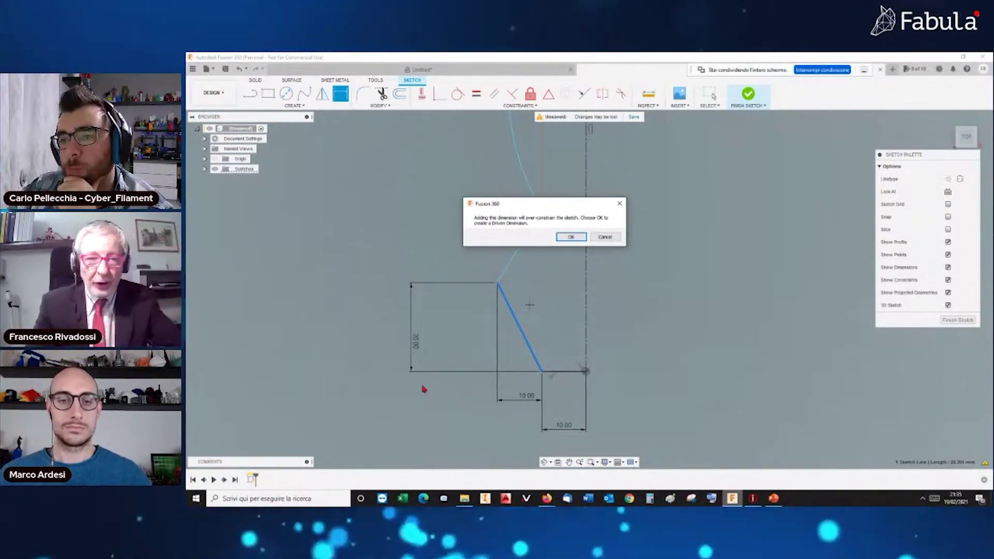
# Keep the extra dimension as driven and change the bottom 10.00 dimension to 12
pyautogui.click(571, 236)
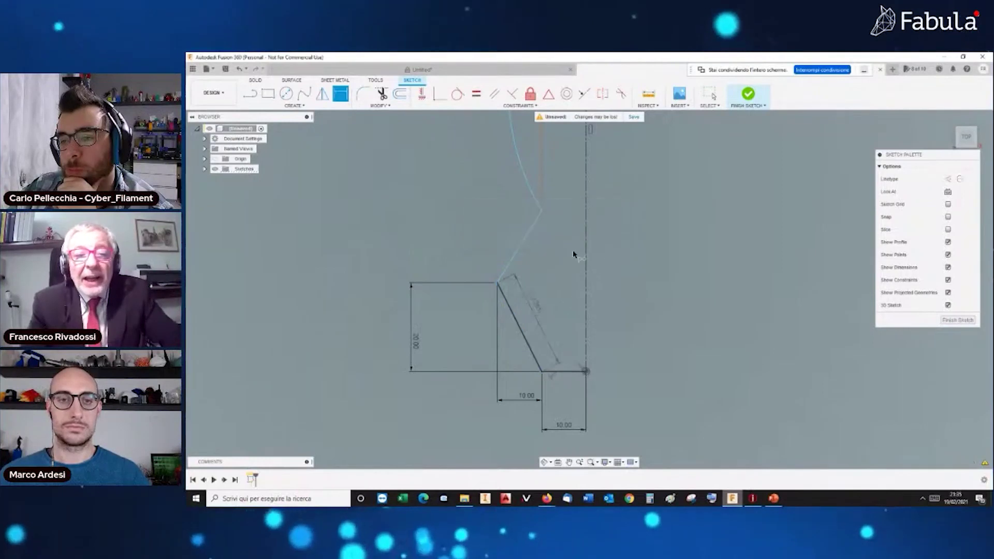
pyautogui.scroll(2, 590, 326)
pyautogui.scroll(2, 492, 315)
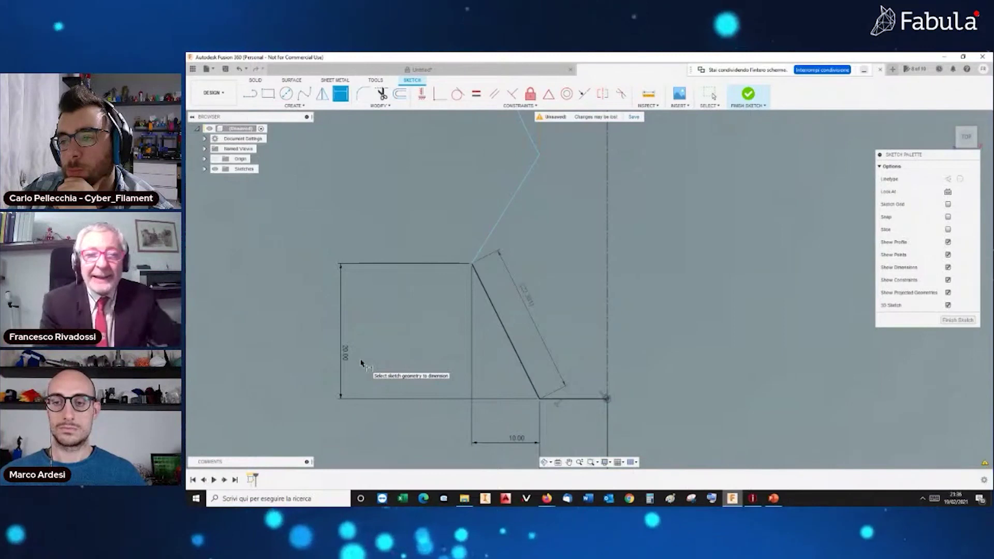
pyautogui.scroll(3, 505, 304)
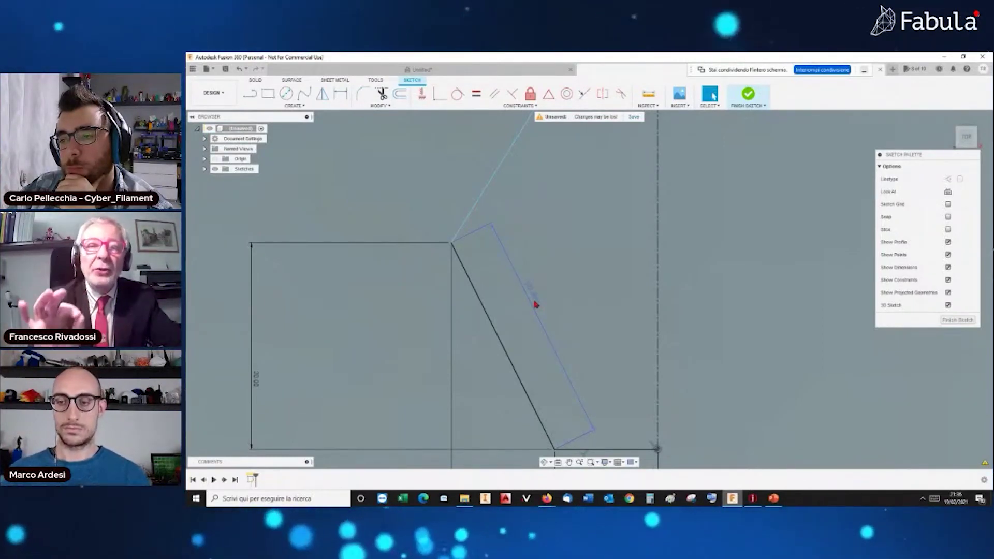
pyautogui.scroll(-1, 536, 304)
pyautogui.scroll(-1, 535, 305)
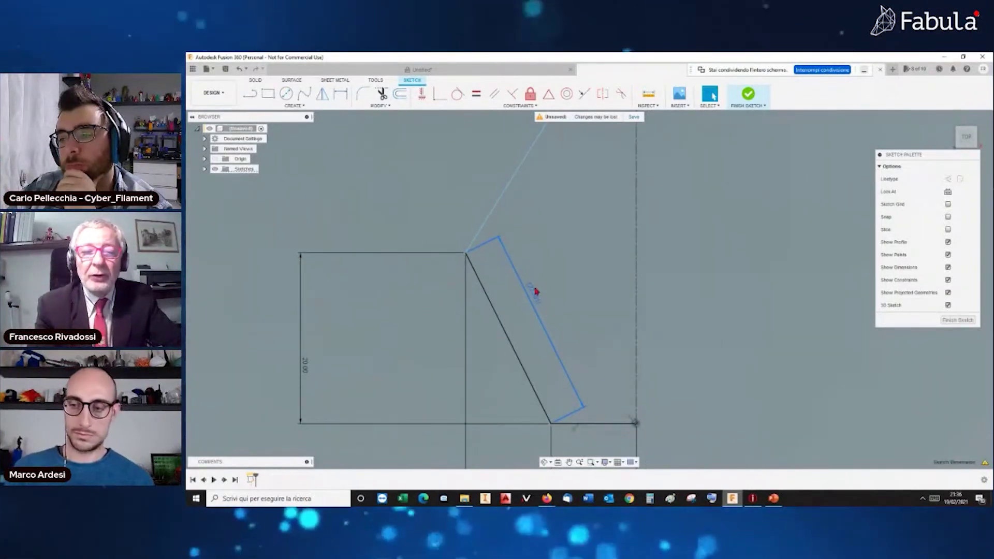
pyautogui.scroll(-2, 534, 290)
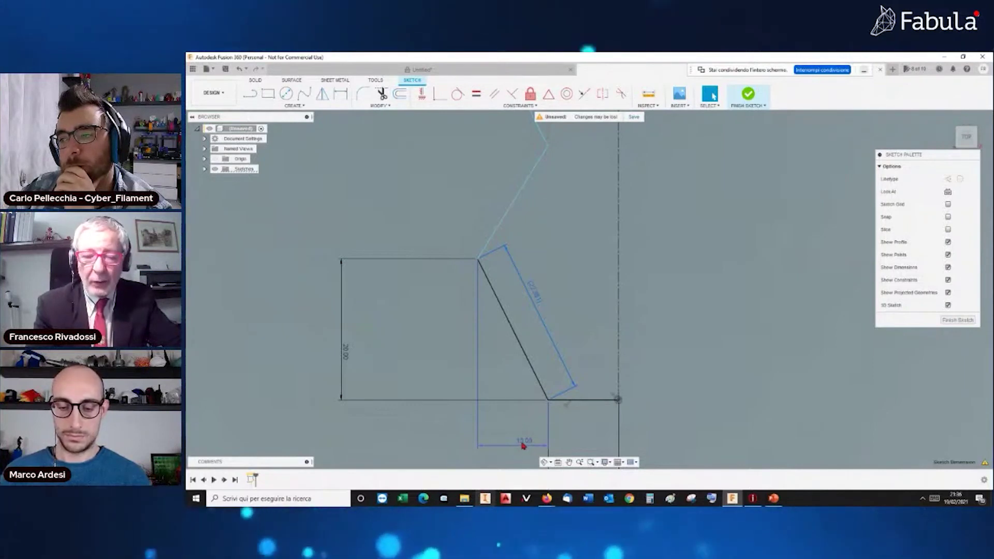
pyautogui.doubleClick(523, 445)
pyautogui.write('12')
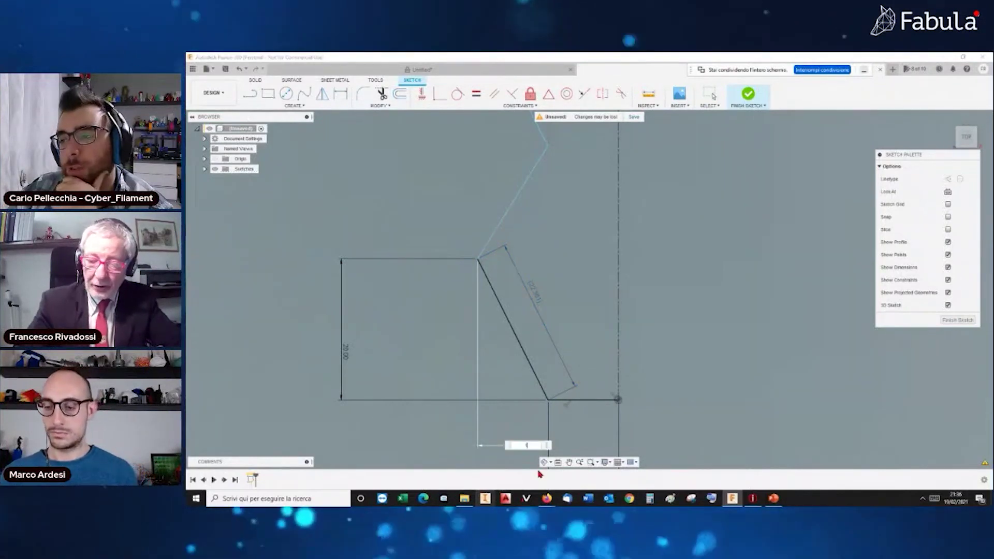
pyautogui.press('Return')
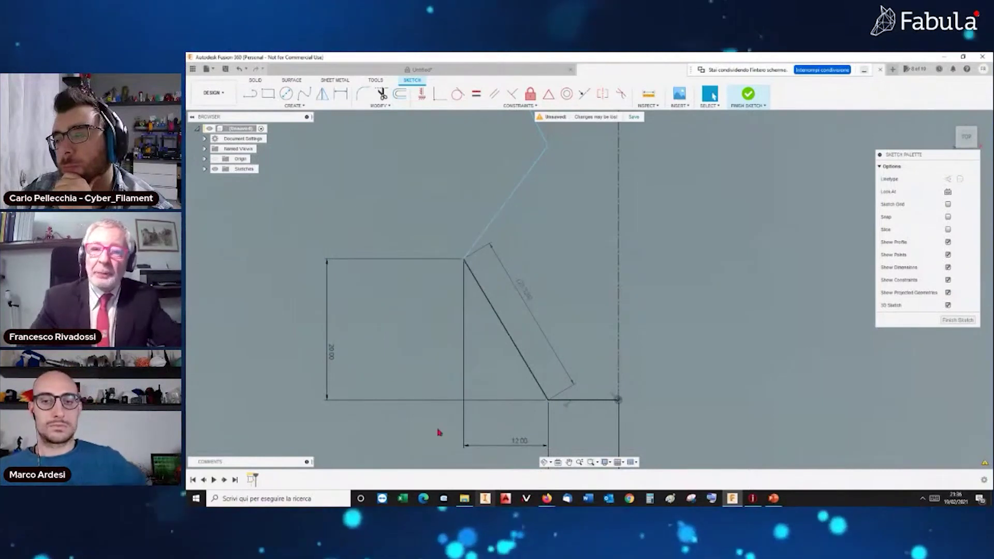
# Dimension the rectangle's left edge to a height of 25
pyautogui.doubleClick(333, 348)
pyautogui.write('25')
pyautogui.press('Return')
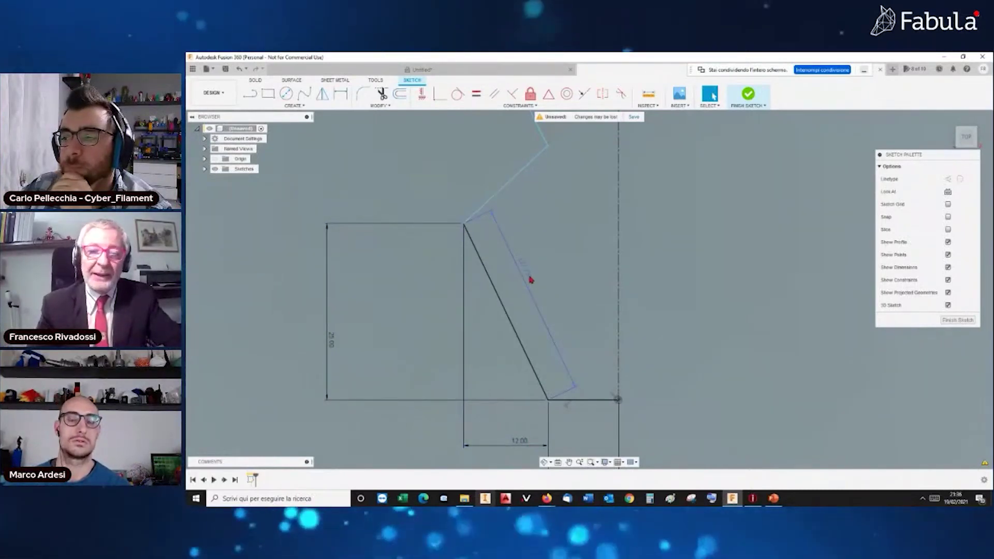
pyautogui.scroll(1, 530, 277)
pyautogui.scroll(3, 531, 278)
pyautogui.scroll(-2, 530, 280)
pyautogui.scroll(-2, 531, 280)
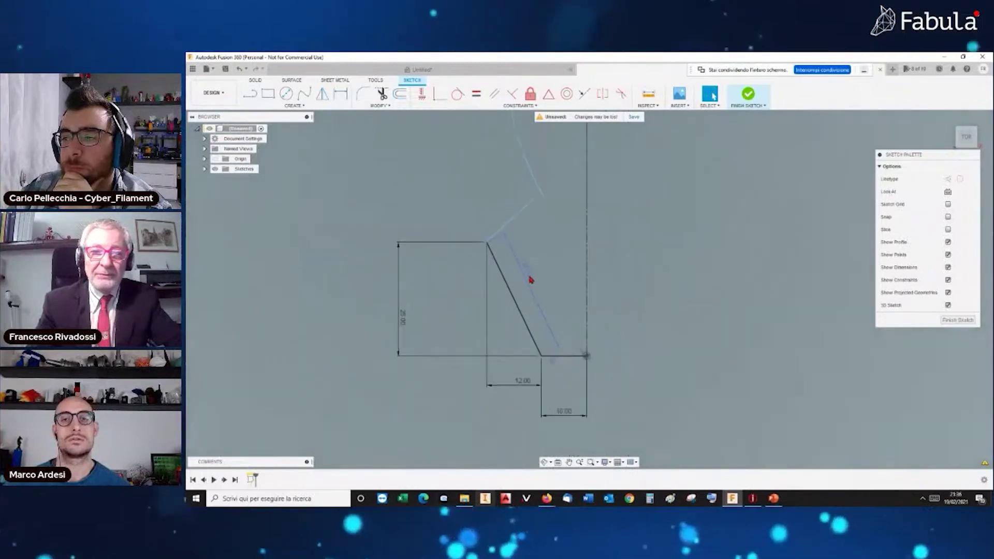
pyautogui.scroll(-2, 530, 280)
# Dimension the short slanted line to 16 and add an angle between the two slanted lines
pyautogui.click(341, 94)
pyautogui.click(520, 234)
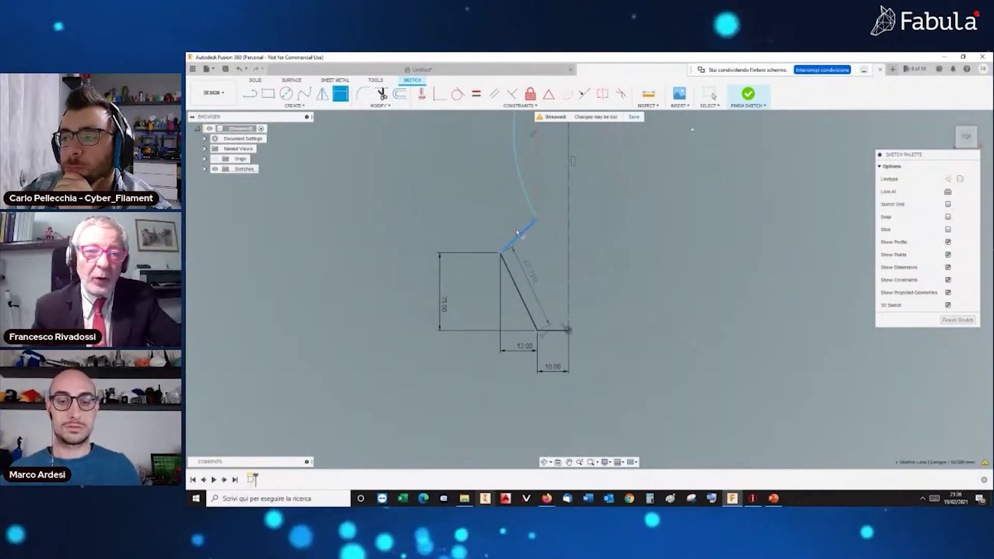
pyautogui.click(507, 228)
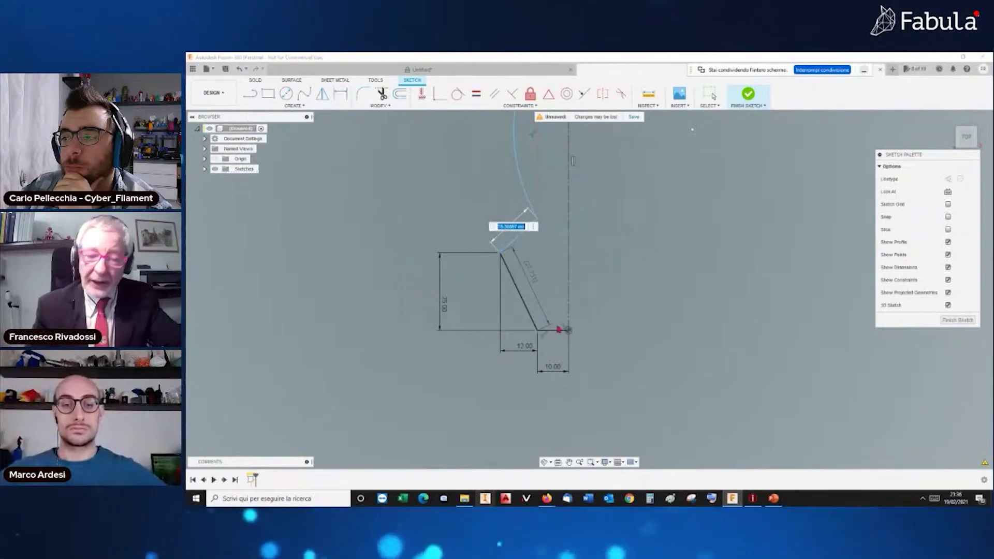
pyautogui.press('Return')
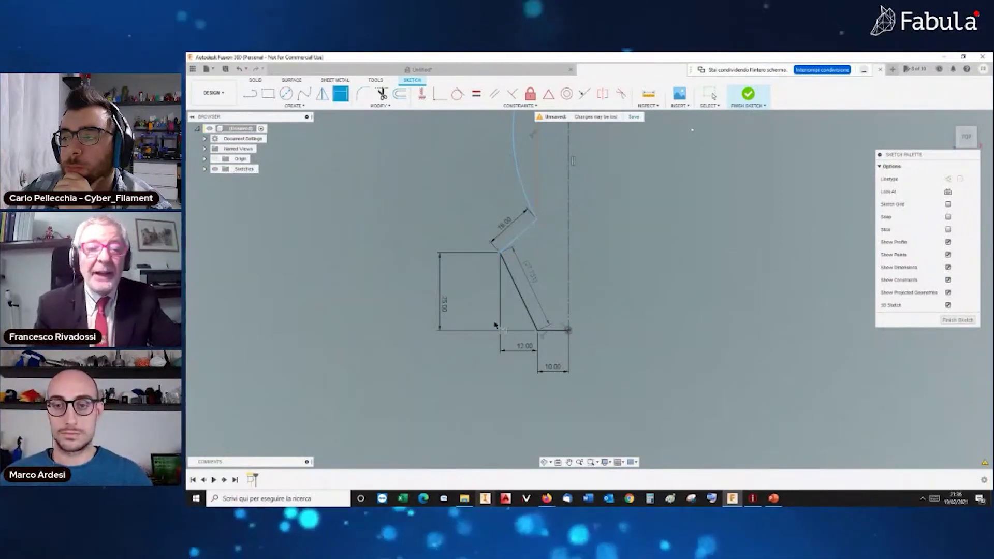
pyautogui.scroll(2, 507, 249)
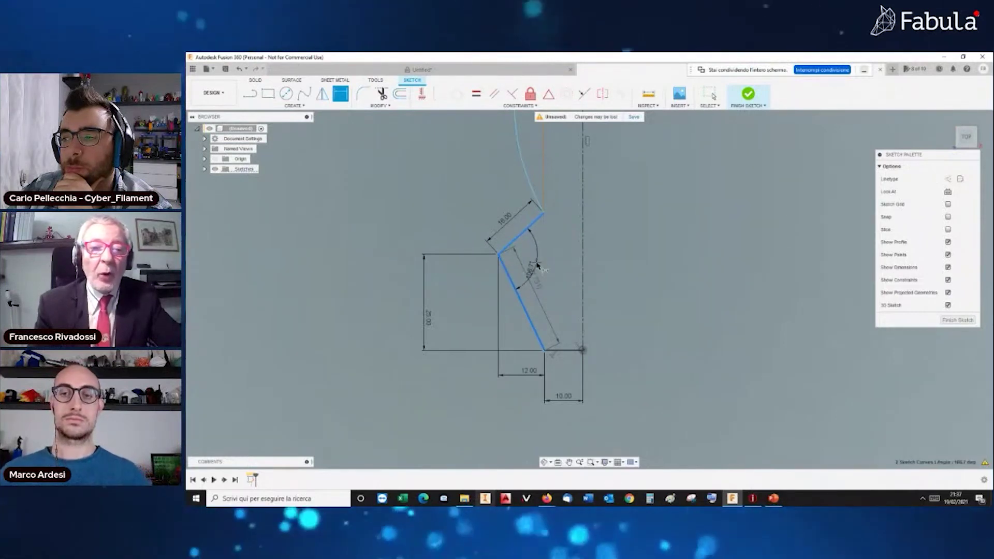
pyautogui.click(538, 267)
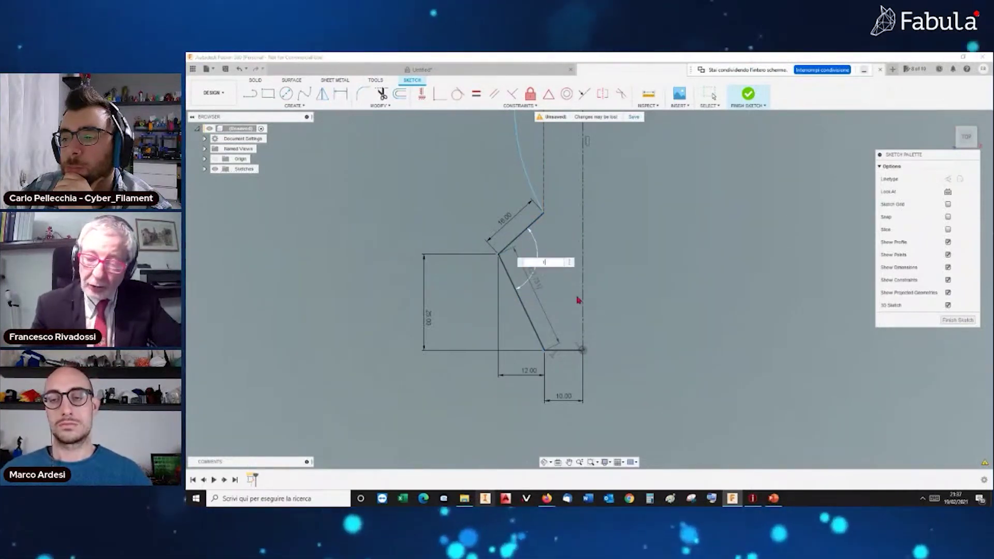
pyautogui.press('Return')
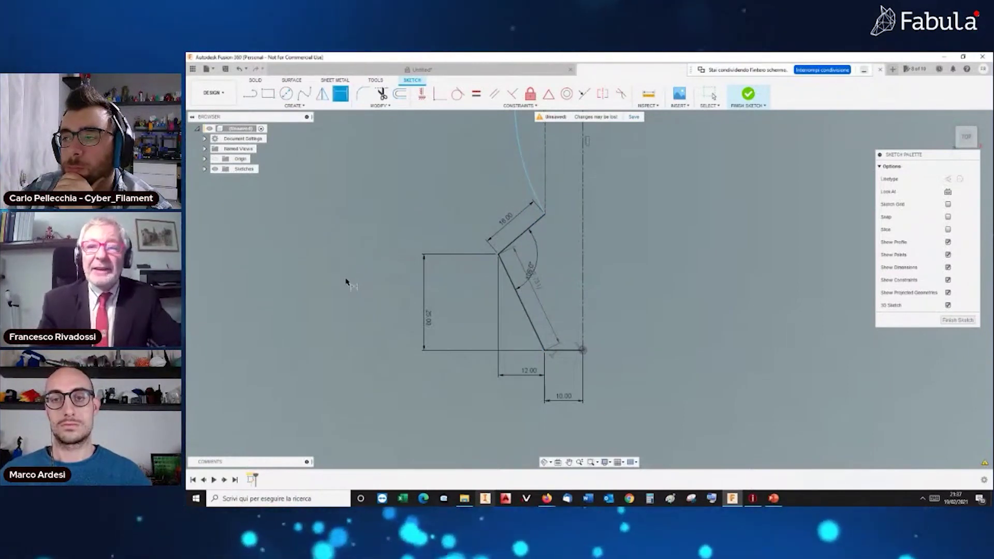
pyautogui.scroll(-2, 500, 204)
pyautogui.moveTo(499, 204); pyautogui.dragTo(499, 301, button='middle')
pyautogui.moveTo(615, 245); pyautogui.dragTo(604, 254, button='middle')
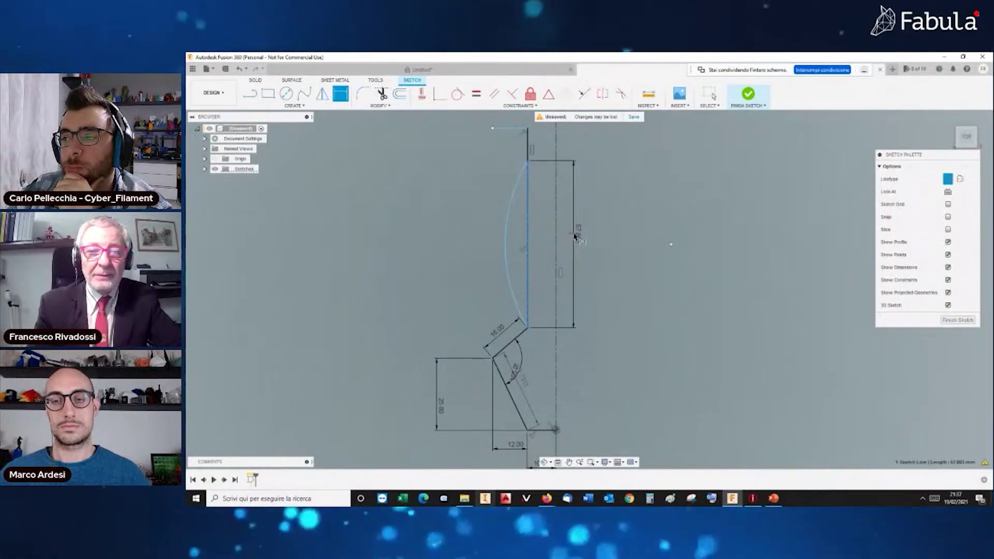
# Set the vertical line's length to 60 and the arc radius to R60
pyautogui.click(573, 233)
pyautogui.write('0')
pyautogui.press('Return')
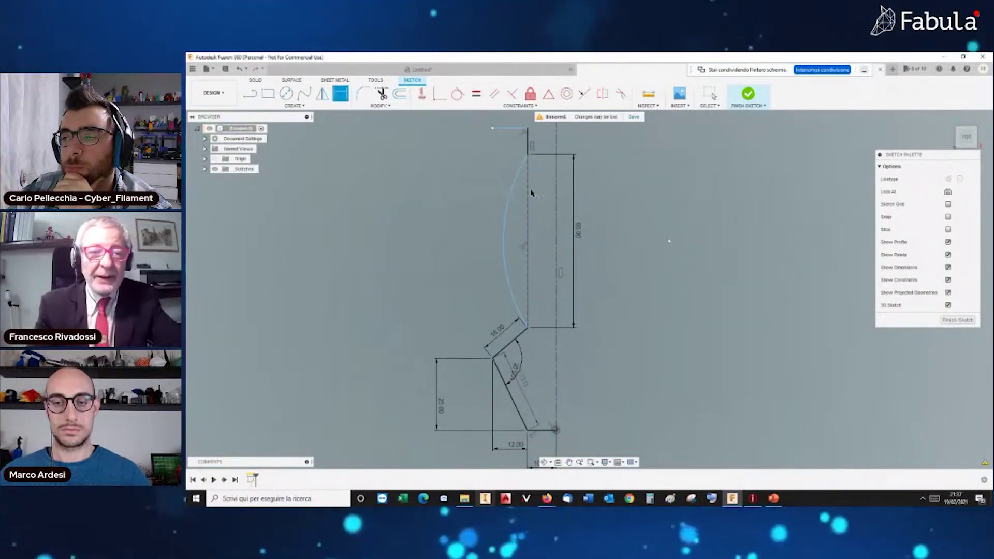
pyautogui.click(481, 202)
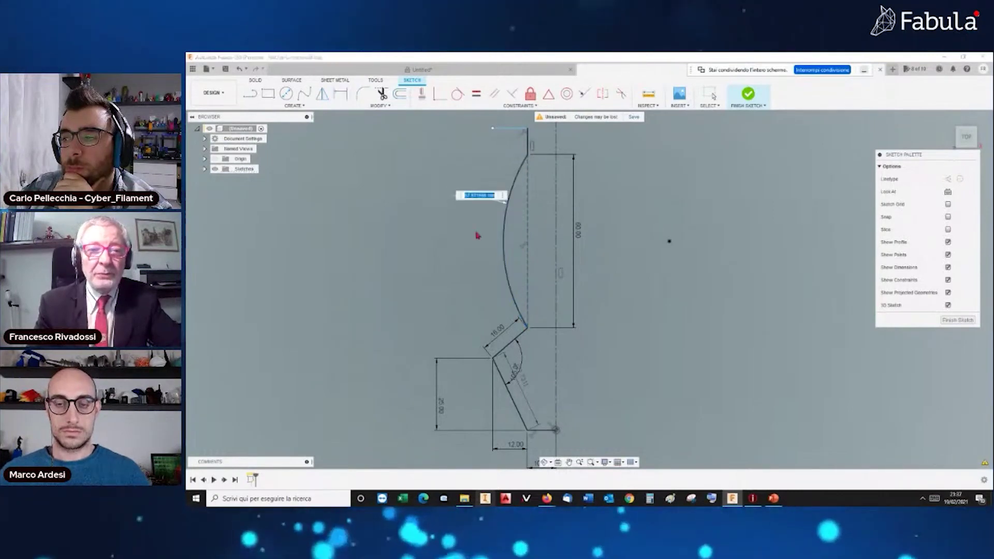
pyautogui.write('60')
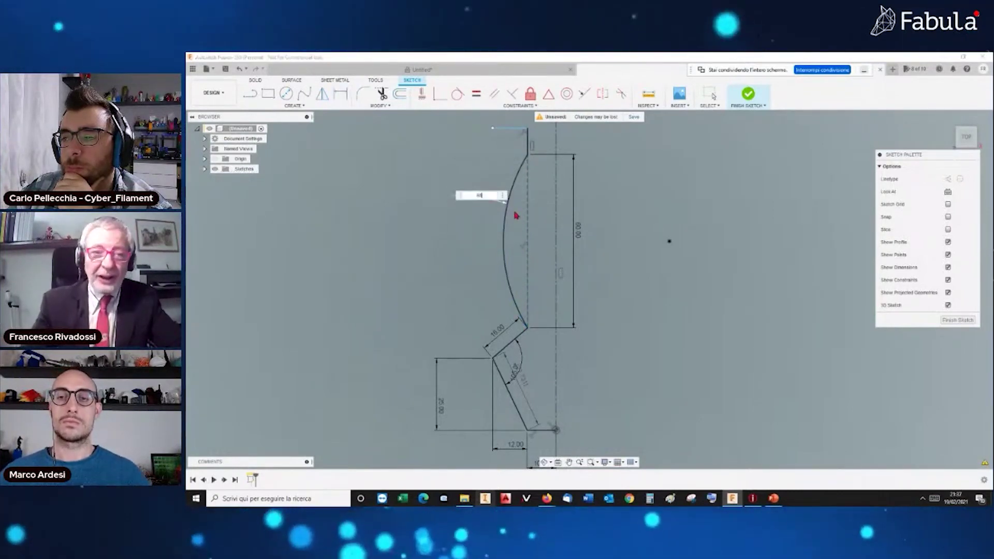
pyautogui.press('Return')
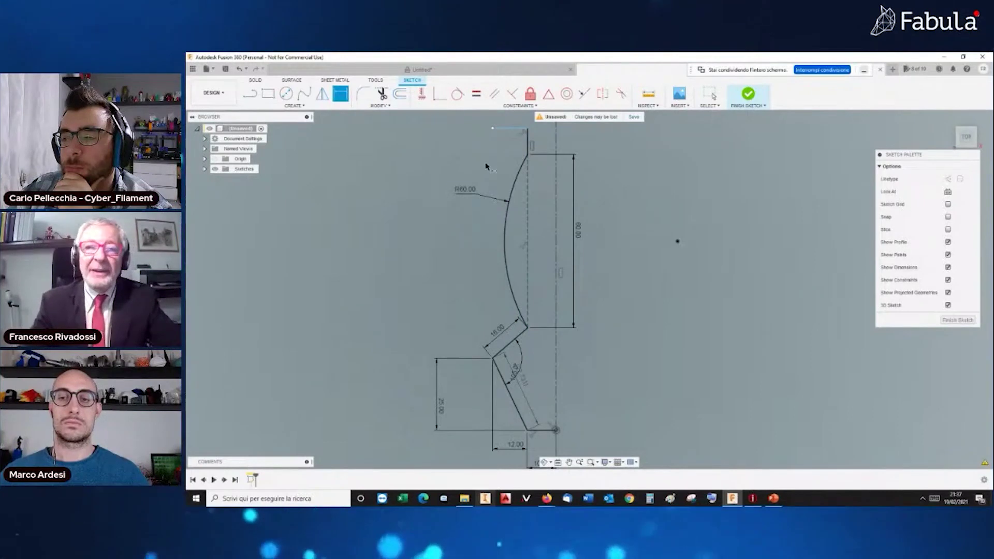
# Dimension the short top vertical and horizontal segments to 10 each
pyautogui.click(528, 141)
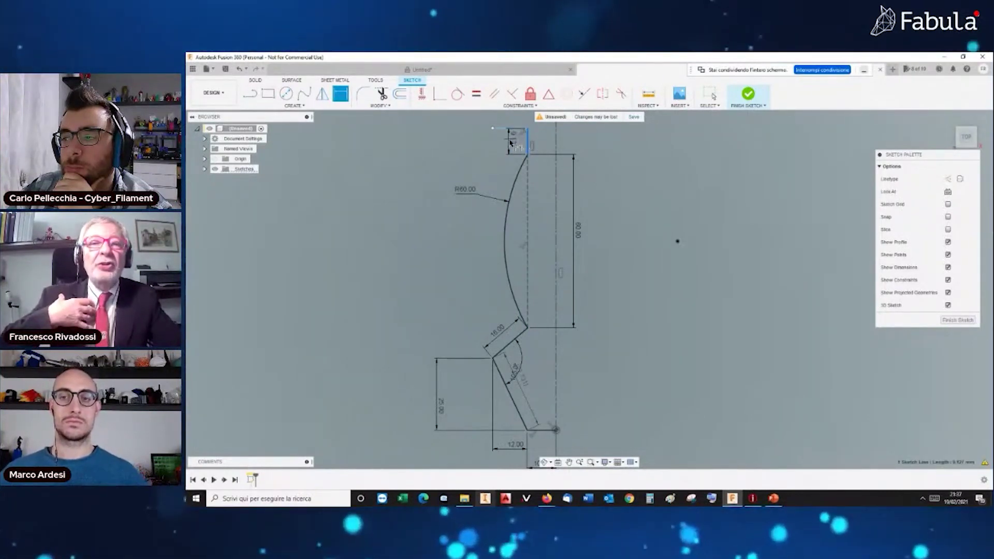
pyautogui.click(598, 144)
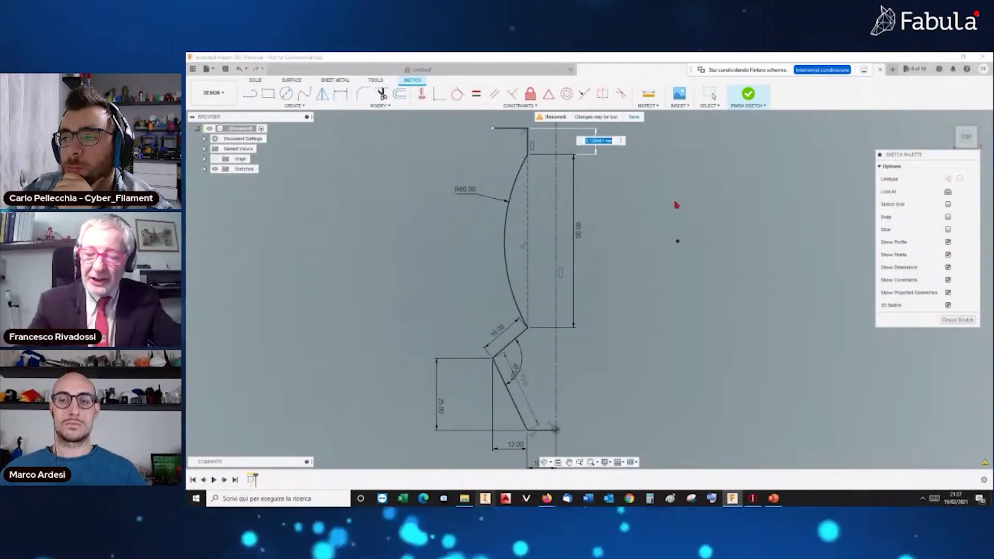
pyautogui.press('Return')
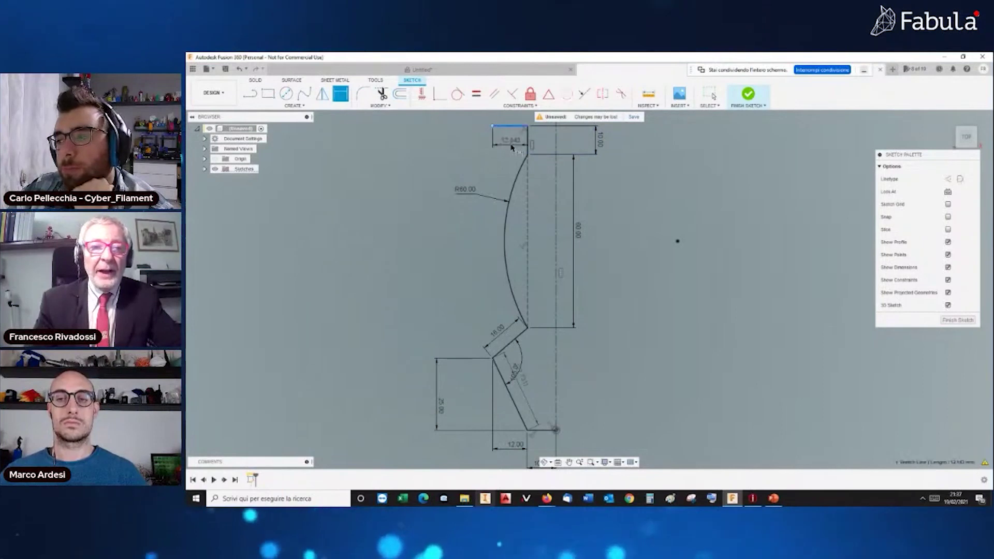
pyautogui.click(511, 148)
pyautogui.write('10')
pyautogui.press('Return')
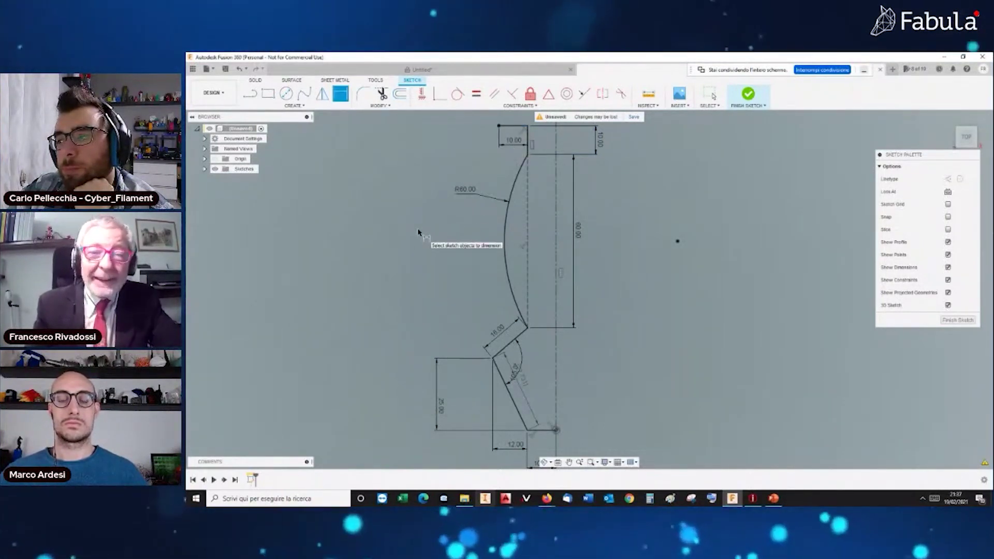
pyautogui.scroll(-1, 419, 233)
pyautogui.scroll(-2, 418, 243)
pyautogui.scroll(-1, 418, 251)
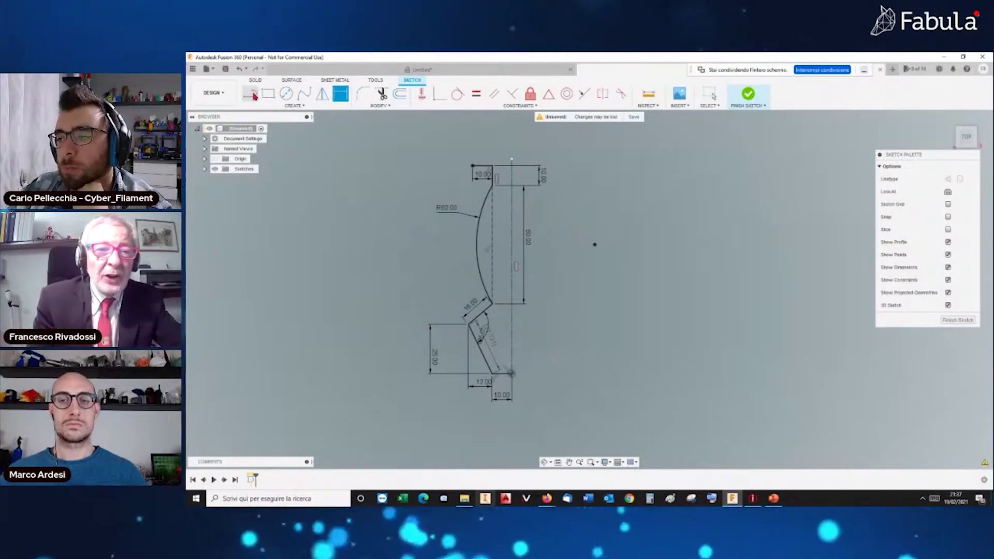
# Draw a horizontal line across the top and a vertical centre line from the bottom origin to the top point
pyautogui.click(472, 133)
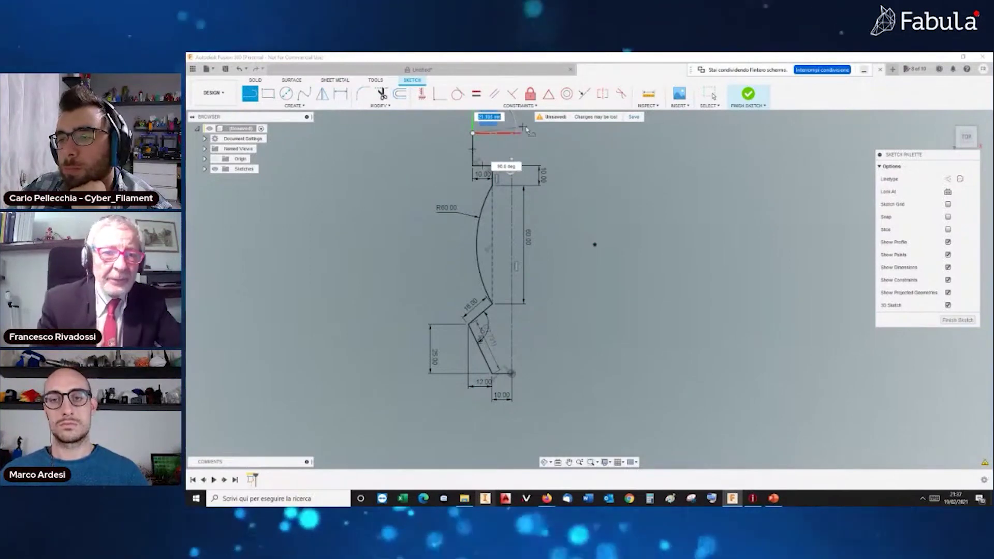
pyautogui.click(540, 136)
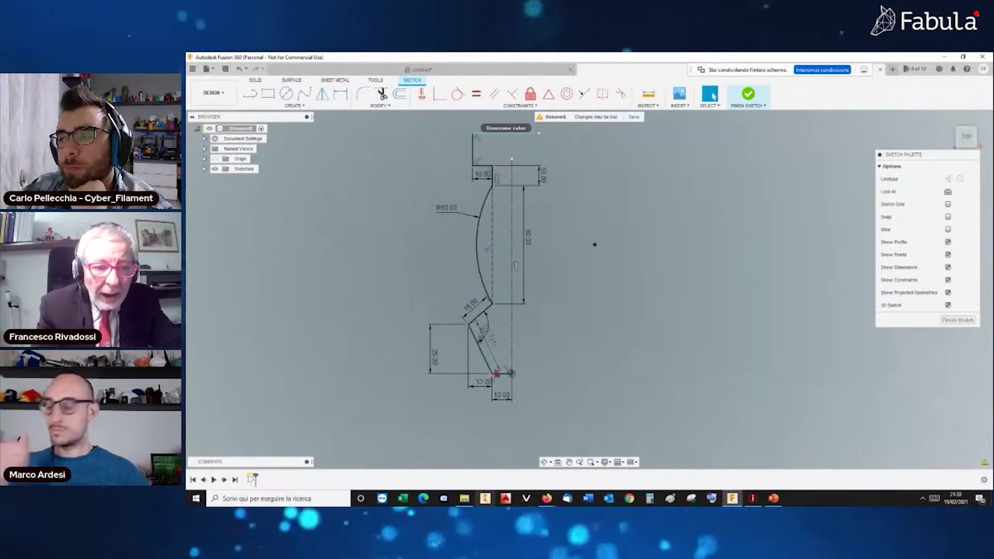
pyautogui.click(250, 94)
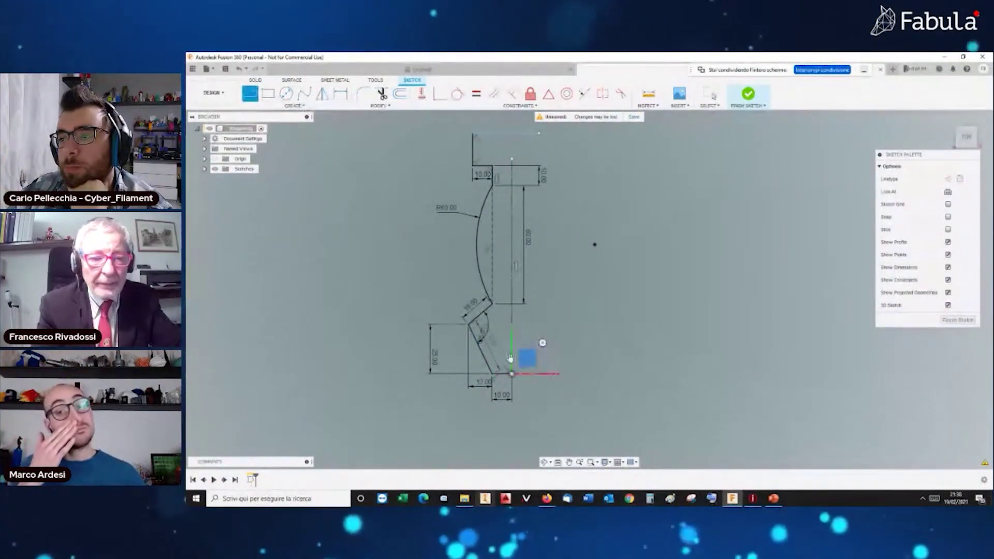
pyautogui.click(511, 373)
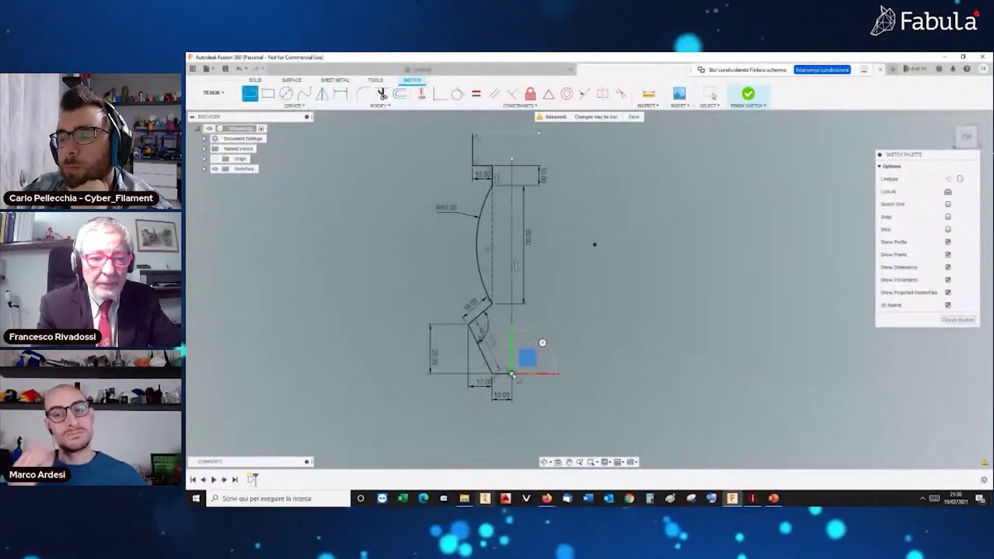
pyautogui.doubleClick(513, 133)
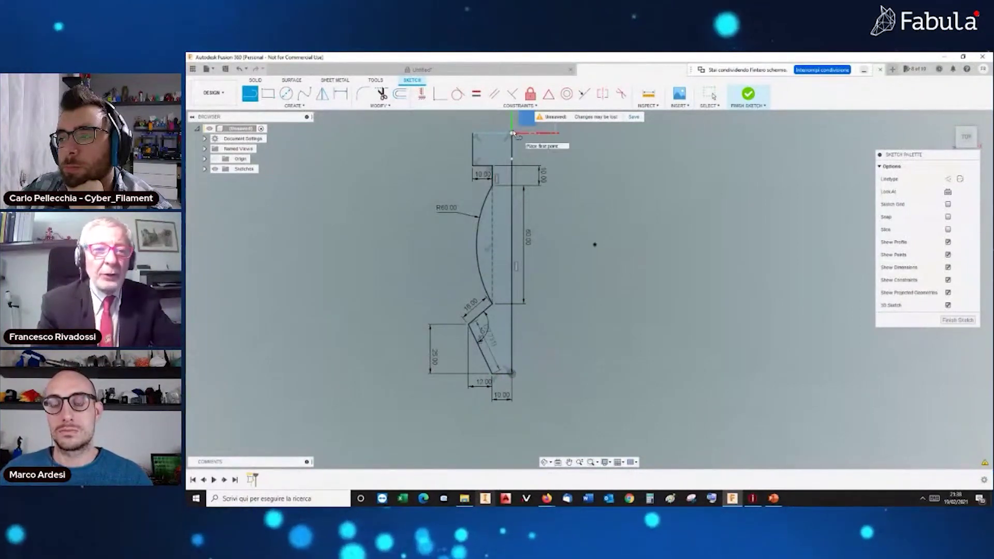
pyautogui.scroll(2, 501, 155)
pyautogui.scroll(1, 500, 177)
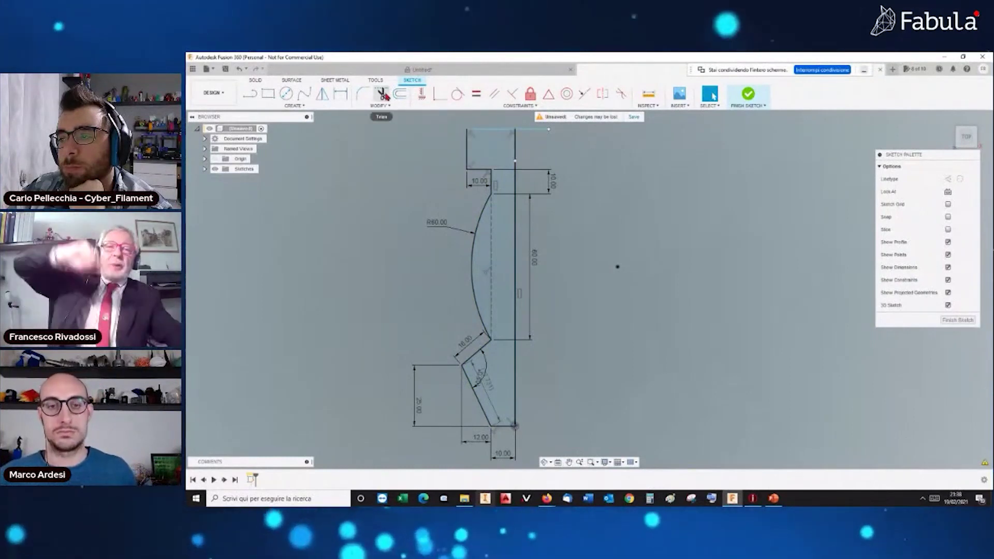
pyautogui.moveTo(381, 94)
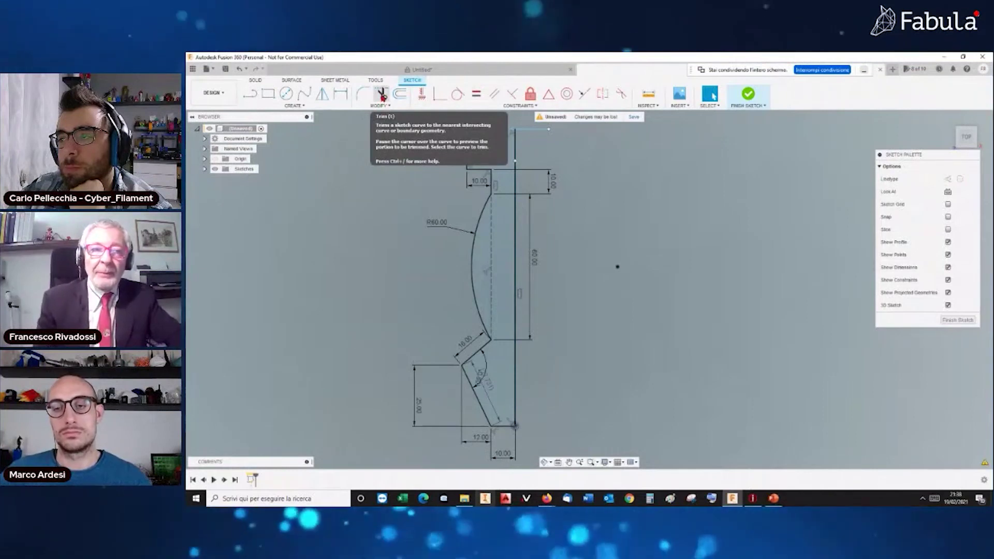
# Trim away the top line's overhang to the right of the vertical centre line
pyautogui.click(381, 95)
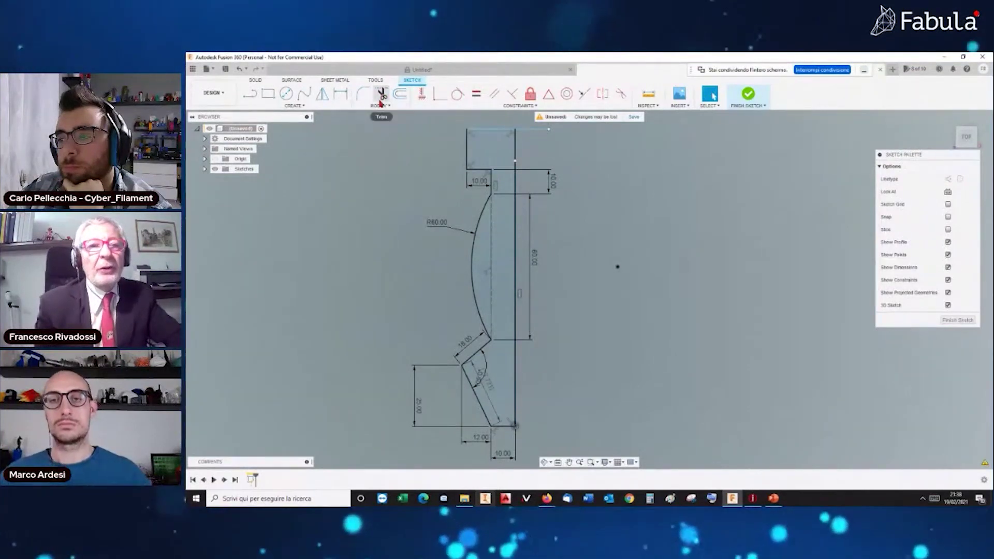
pyautogui.scroll(3, 559, 140)
pyautogui.scroll(2, 559, 141)
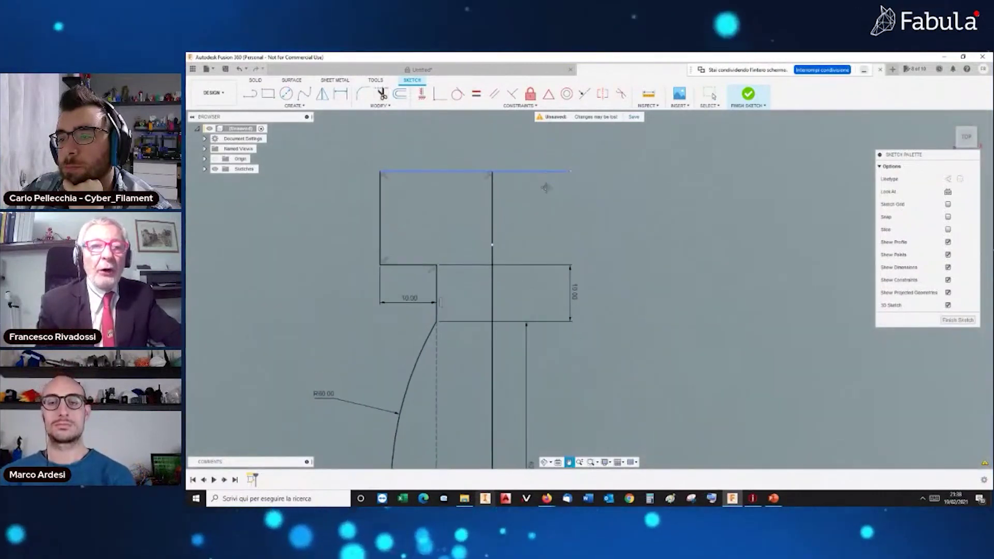
pyautogui.scroll(2, 541, 173)
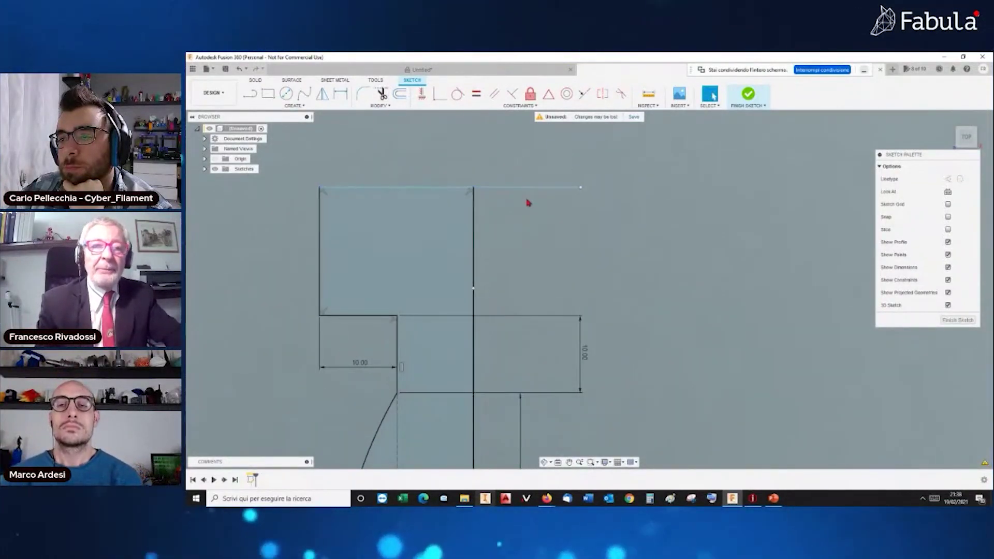
pyautogui.moveTo(381, 94)
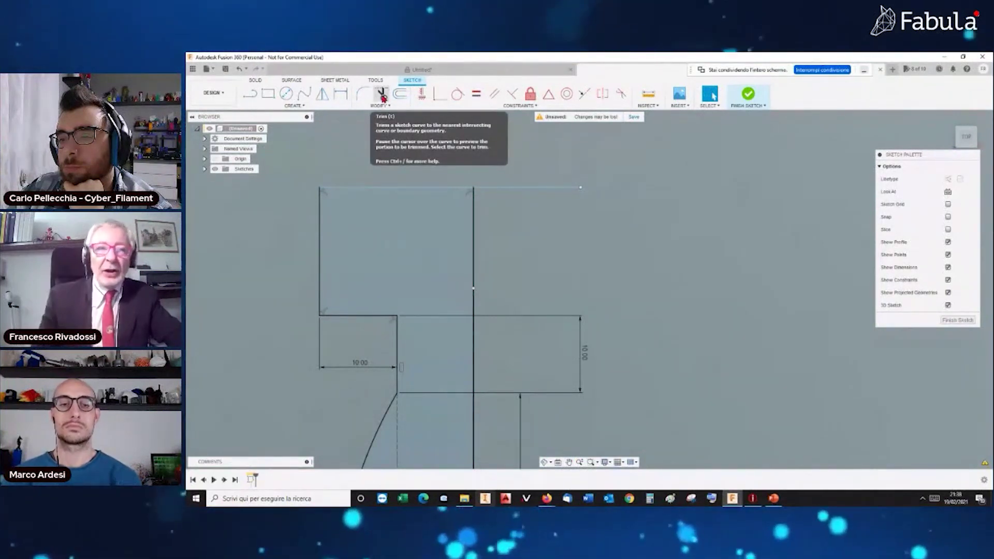
pyautogui.click(382, 95)
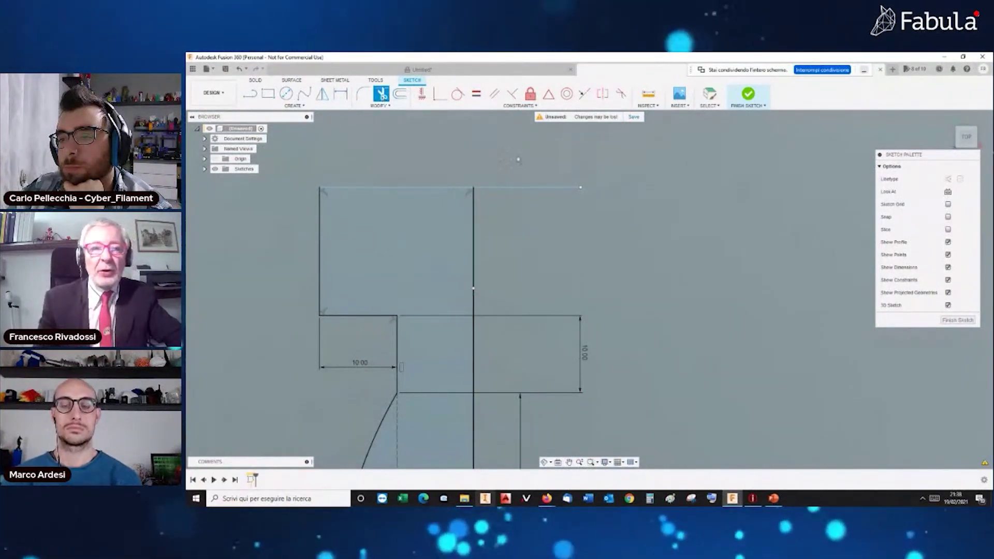
pyautogui.click(521, 187)
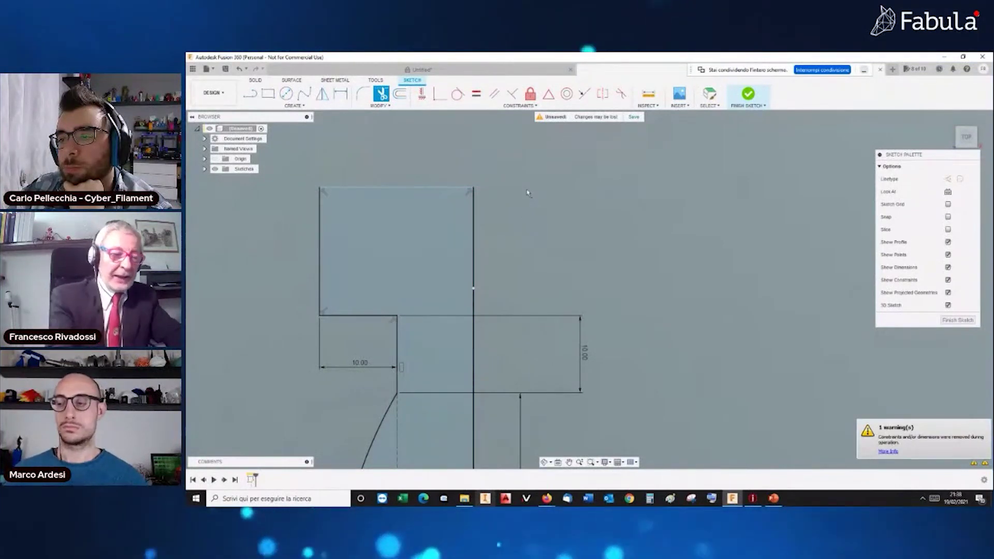
pyautogui.press('Escape')
pyautogui.scroll(-2, 526, 176)
pyautogui.scroll(-3, 524, 174)
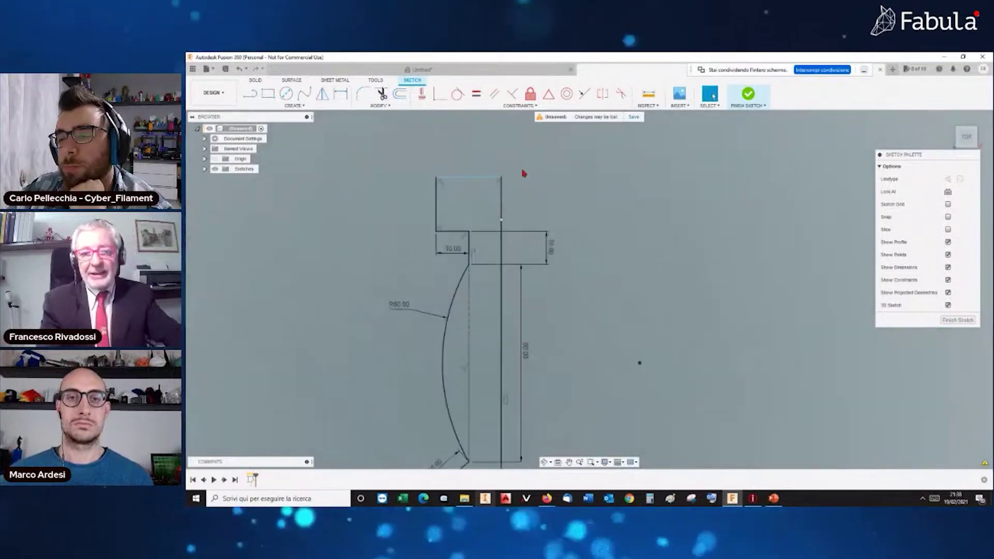
pyautogui.scroll(-2, 535, 208)
pyautogui.scroll(-2, 528, 195)
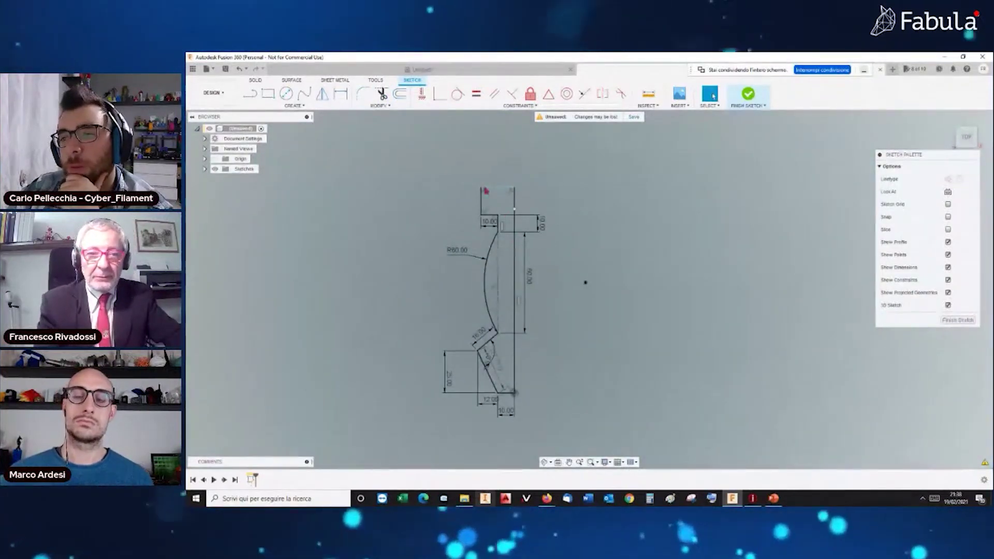
pyautogui.scroll(-1, 497, 205)
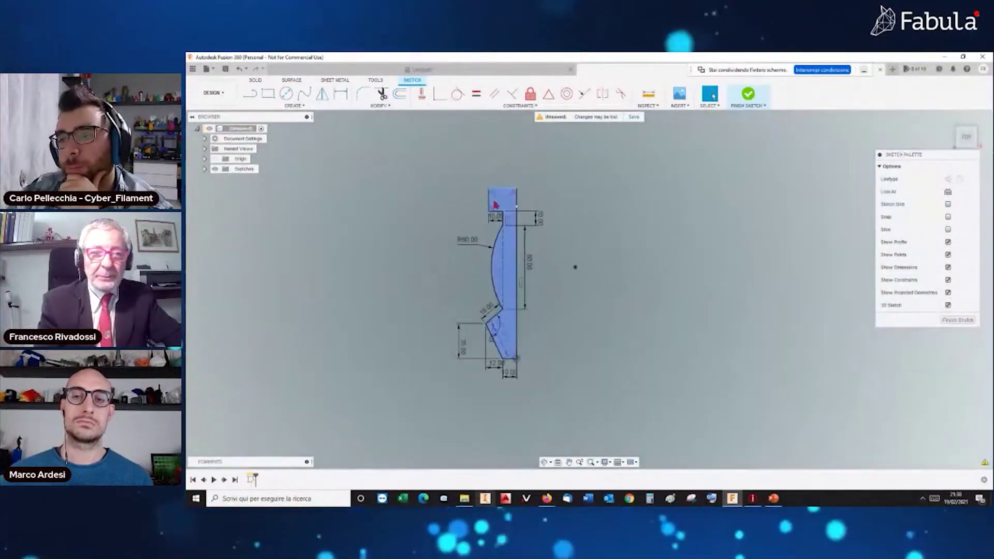
# Finish the sketch, preview a Revolve about the vertical centre line, then cancel it
pyautogui.click(748, 95)
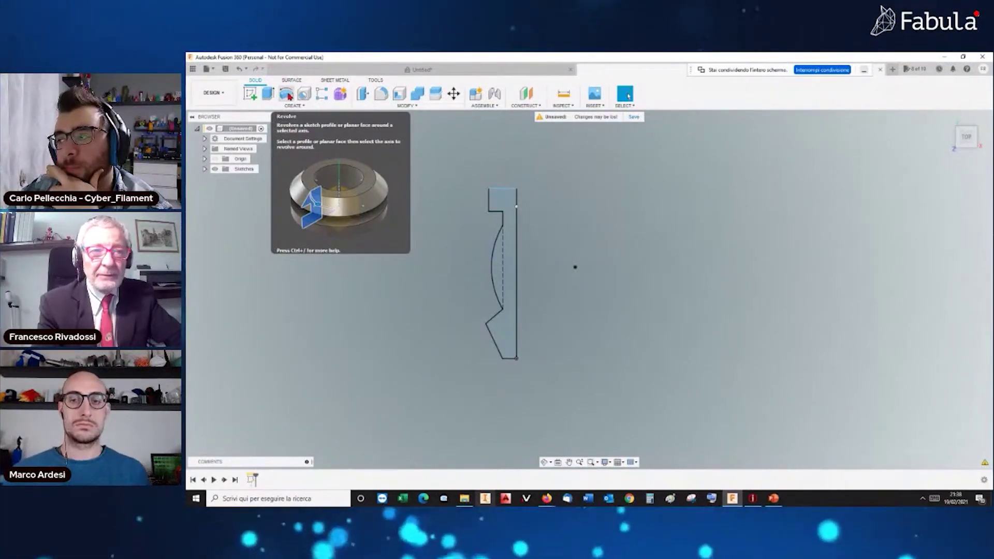
pyautogui.click(288, 97)
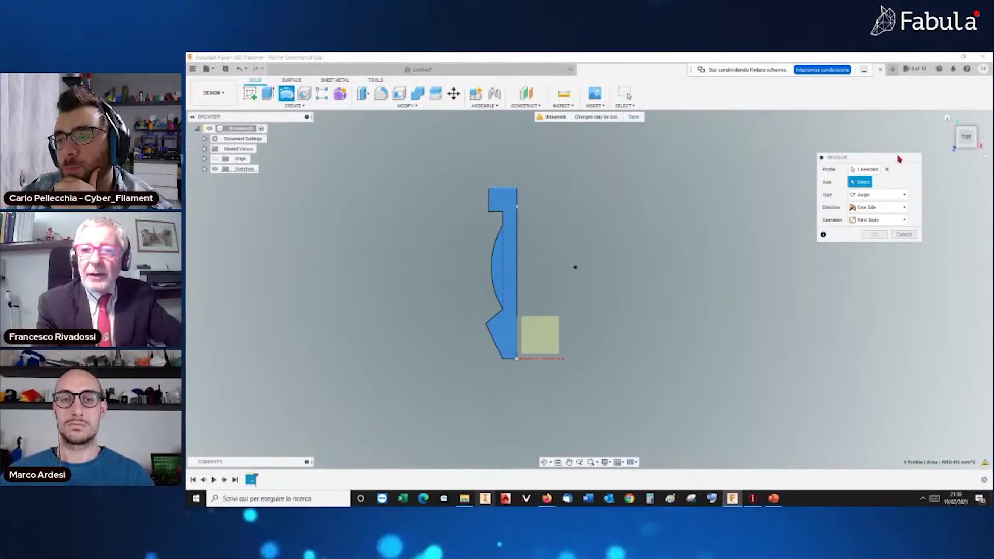
pyautogui.moveTo(899, 159); pyautogui.dragTo(782, 204)
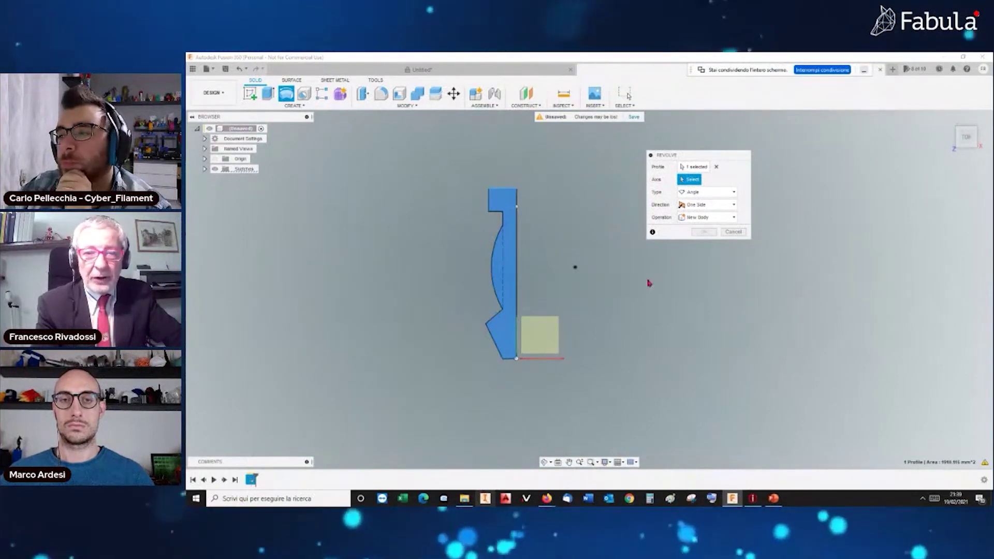
pyautogui.click(518, 223)
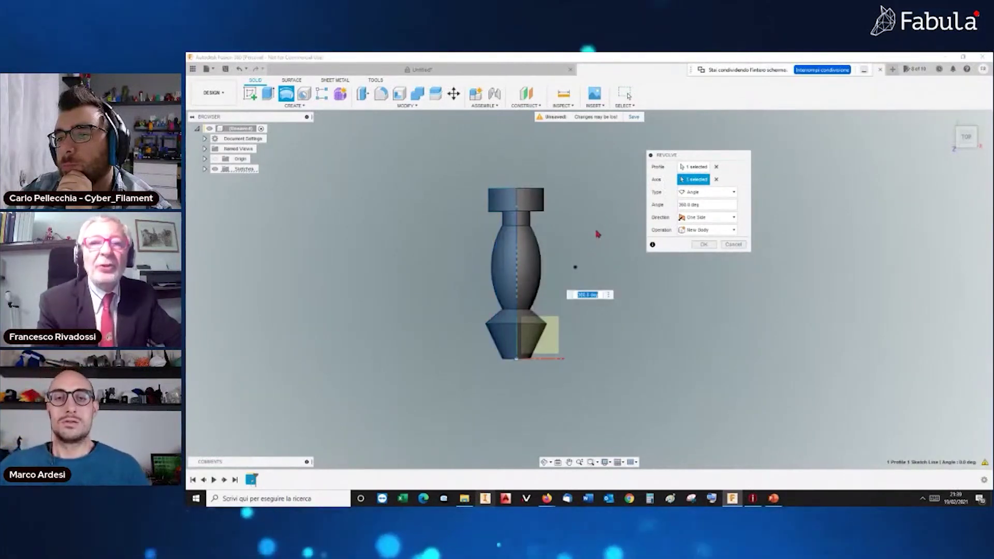
pyautogui.press('Escape')
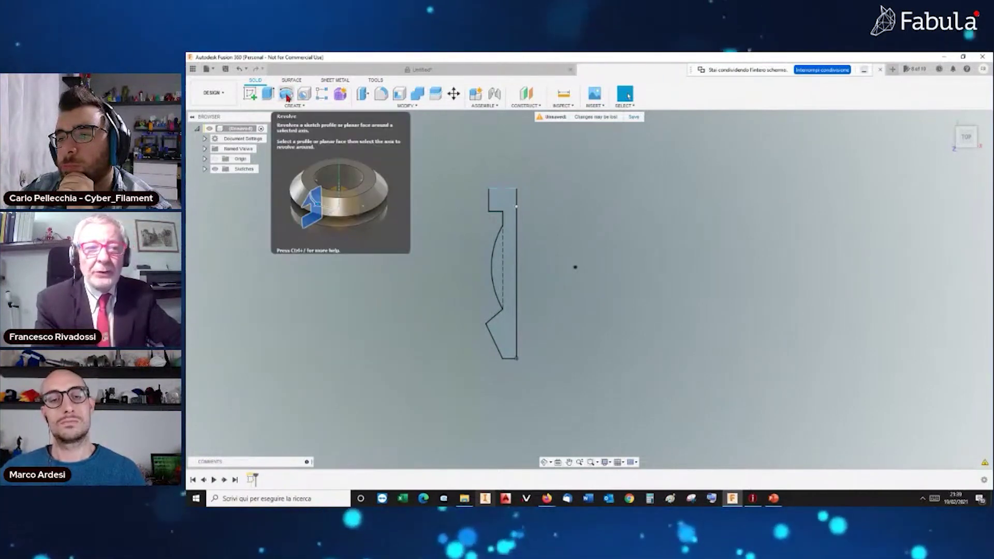
pyautogui.click(287, 94)
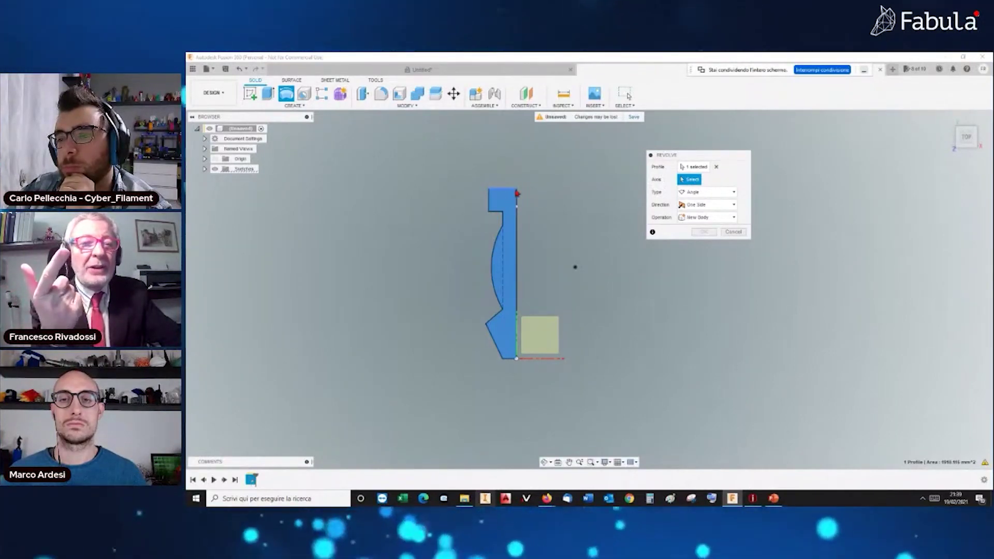
pyautogui.click(504, 191)
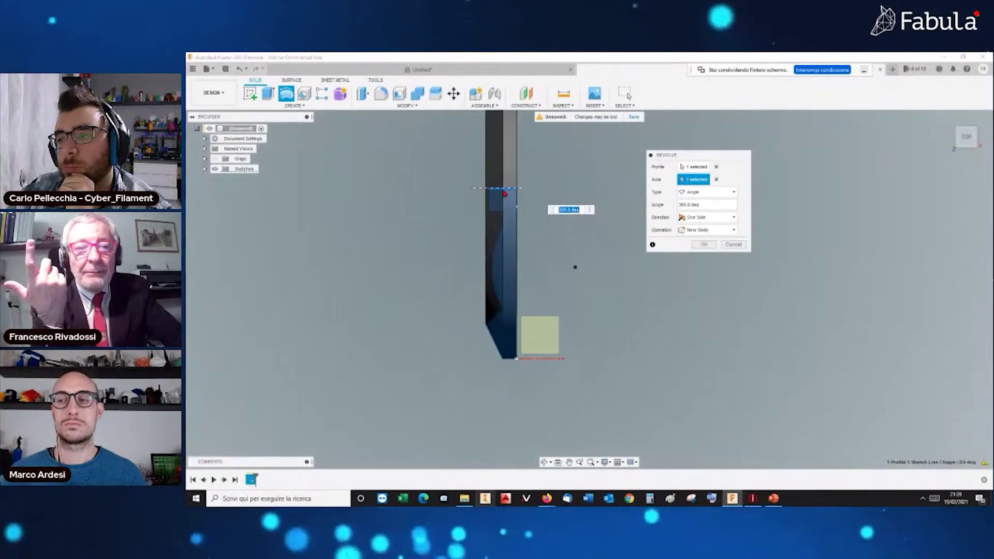
pyautogui.keyDown('shift'); pyautogui.moveTo(575, 268); pyautogui.dragTo(612, 285, button='middle'); pyautogui.keyUp('shift')
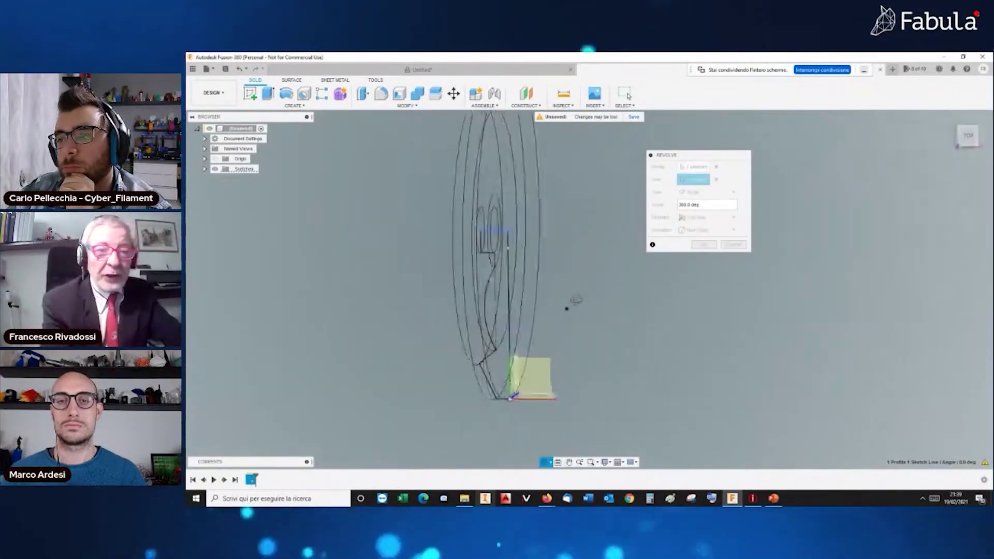
pyautogui.moveTo(612, 284)
pyautogui.keyDown('shift'); pyautogui.mouseDown(button='middle')
pyautogui.moveTo(288, 358)
pyautogui.moveTo(303, 318)
pyautogui.moveTo(355, 294)
pyautogui.moveTo(332, 346)
pyautogui.mouseUp(button='middle'); pyautogui.keyUp('shift')
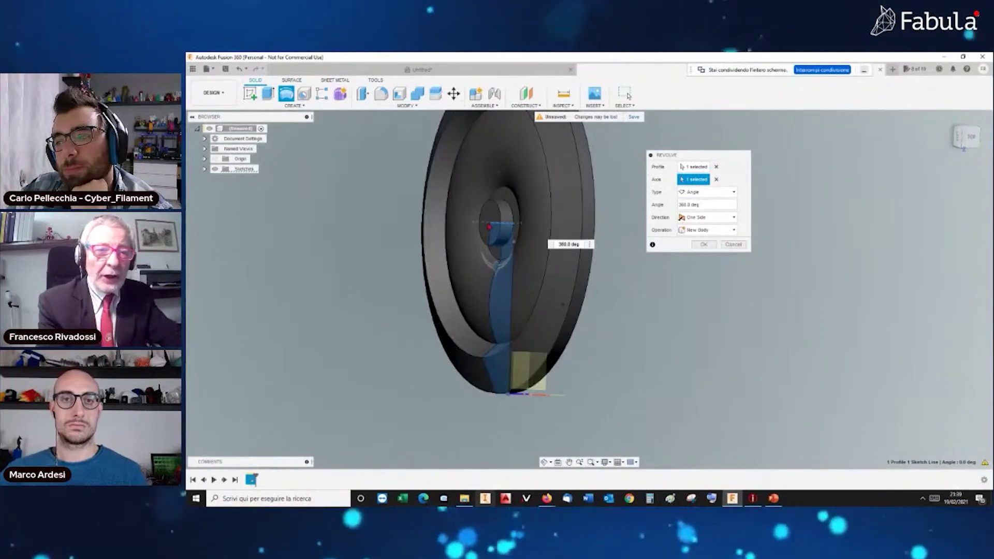
pyautogui.click(562, 243)
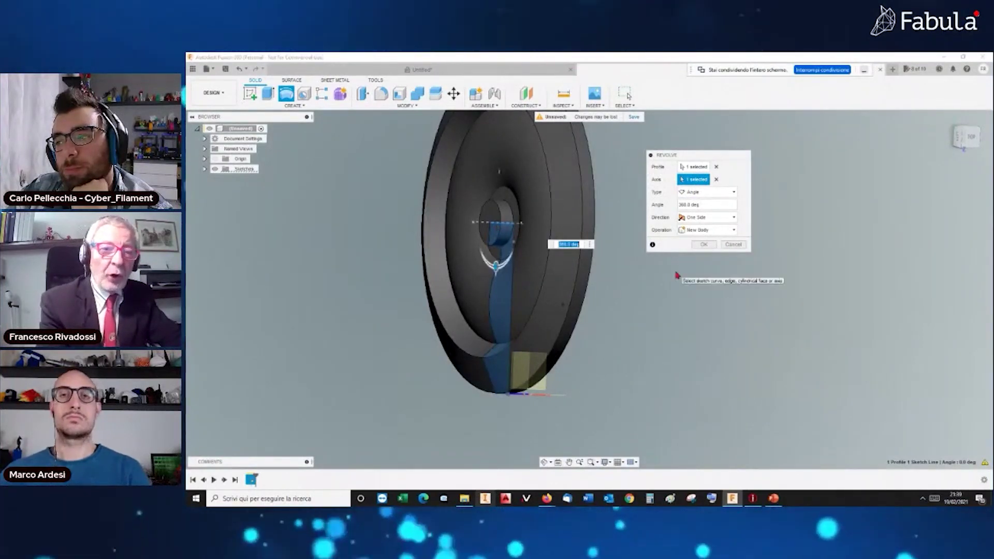
pyautogui.click(733, 245)
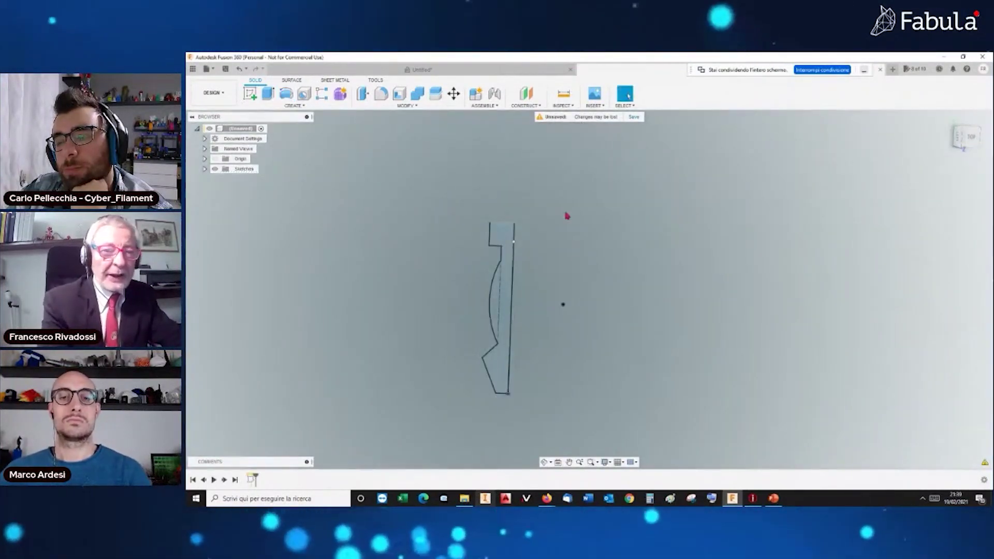
# Revolve the half-profile 360° about the vertical centre line and orbit to view the pawn
pyautogui.click(286, 94)
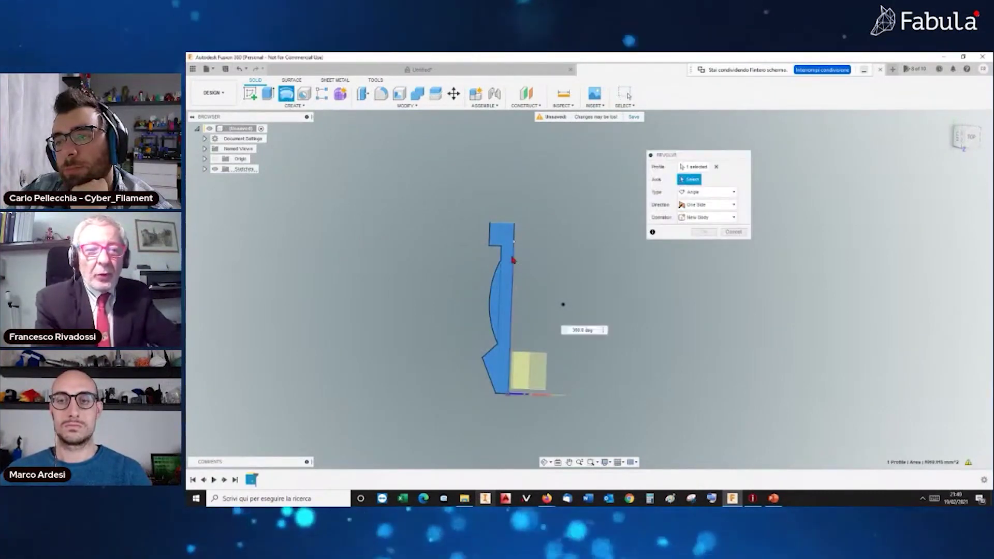
pyautogui.click(513, 259)
pyautogui.click(703, 250)
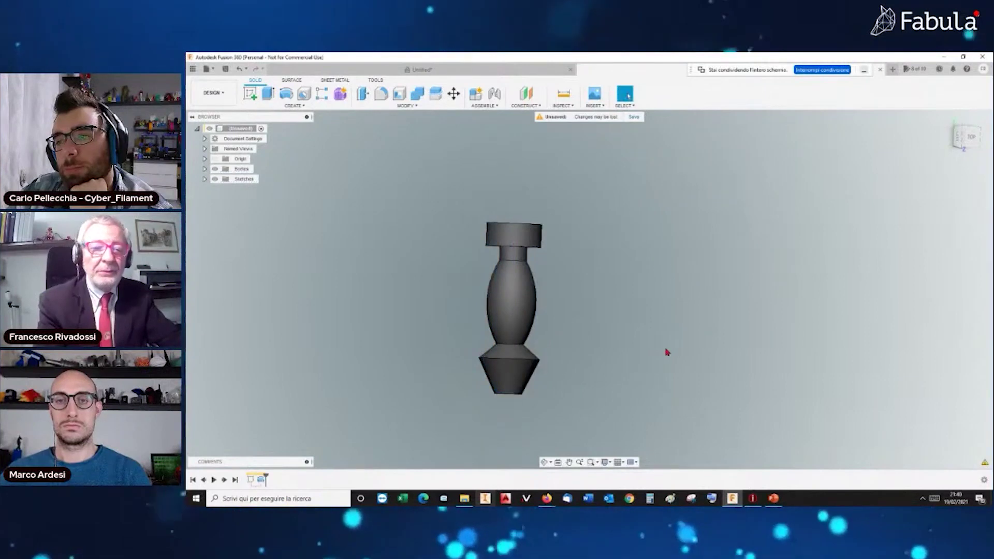
pyautogui.keyDown('shift'); pyautogui.moveTo(579, 349); pyautogui.dragTo(580, 346, button='middle'); pyautogui.keyUp('shift')
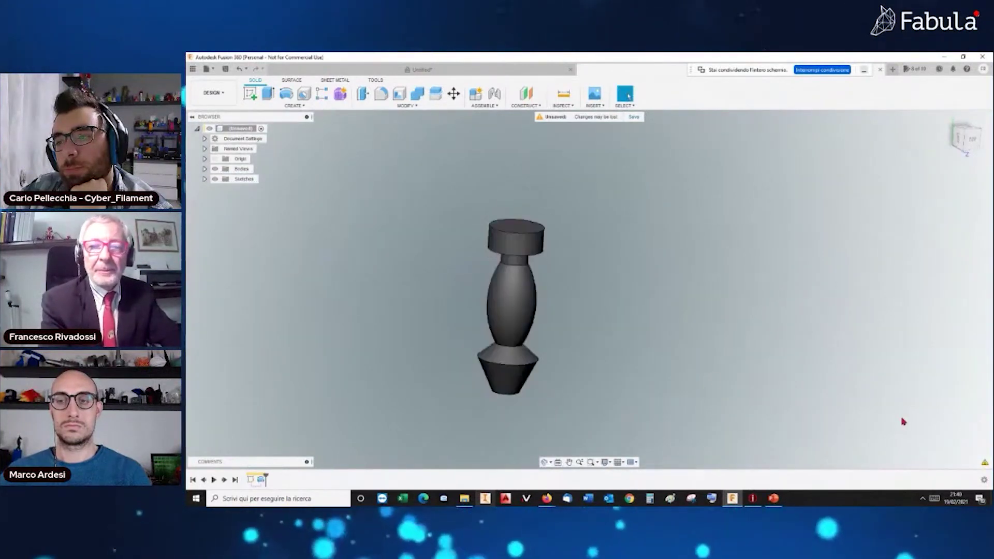